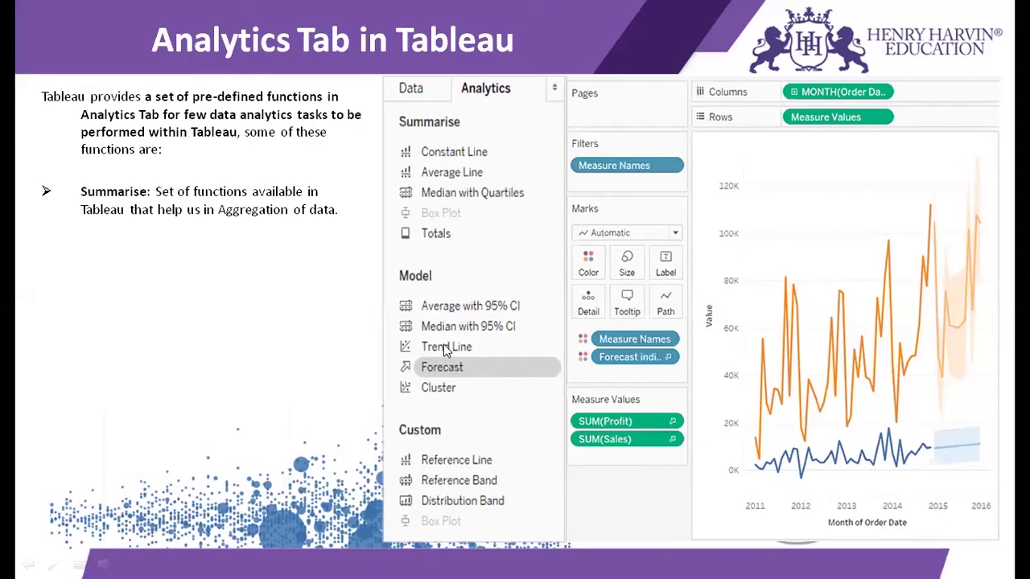
{"action": "left_click", "coordinate": [359, 239]}
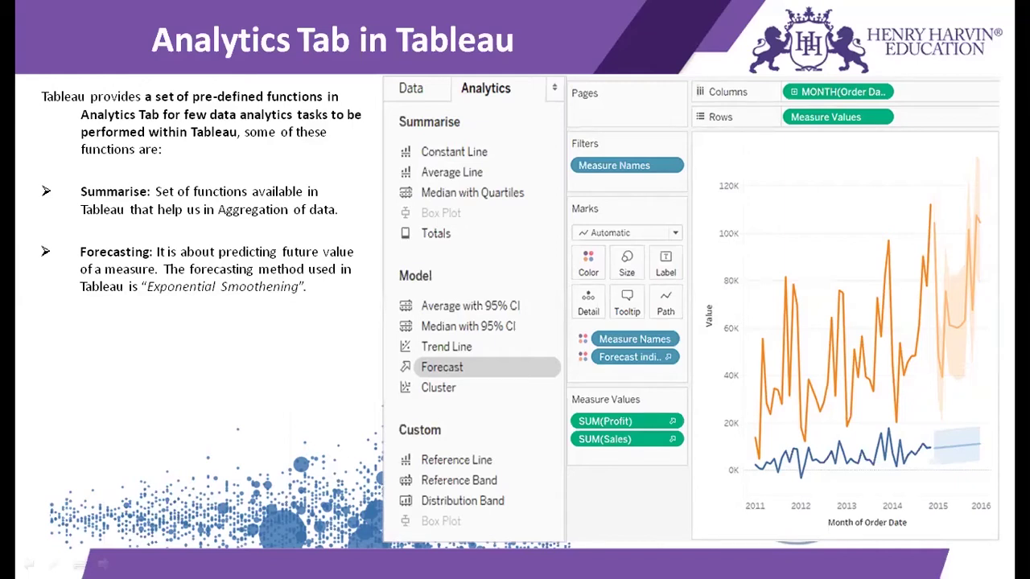
{"action": "left_click_drag", "start_coordinate": [148, 296], "coordinate": [306, 293]}
{"action": "mouse_move", "coordinate": [81, 255]}
{"action": "left_mouse_down"}
{"action": "mouse_move", "coordinate": [152, 254]}
{"action": "mouse_move", "coordinate": [128, 274]}
{"action": "mouse_move", "coordinate": [155, 274]}
{"action": "left_mouse_up"}
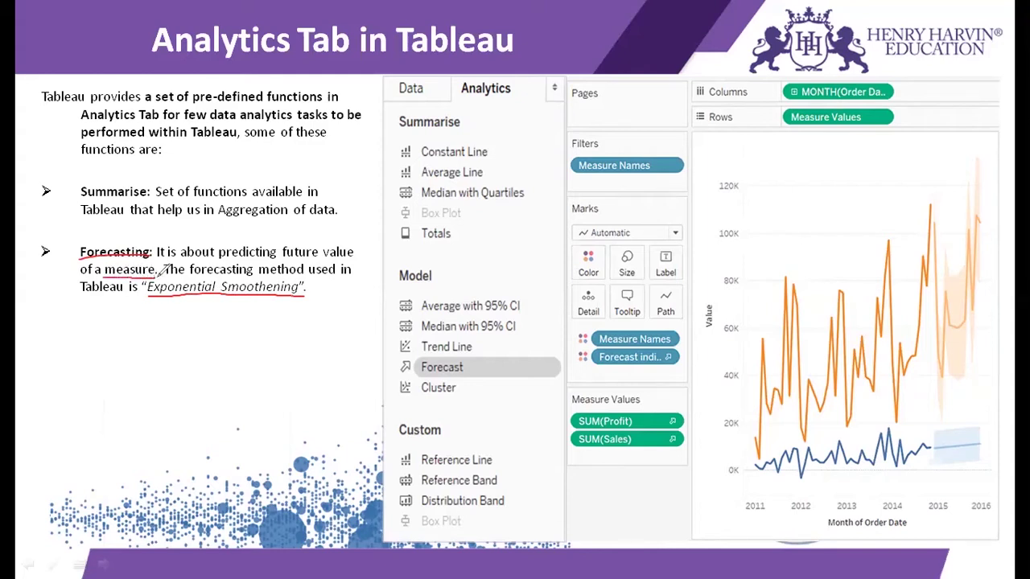
{"action": "mouse_move", "coordinate": [164, 271]}
{"action": "left_mouse_down"}
{"action": "mouse_move", "coordinate": [133, 250]}
{"action": "mouse_move", "coordinate": [112, 251]}
{"action": "mouse_move", "coordinate": [101, 268]}
{"action": "mouse_move", "coordinate": [207, 287]}
{"action": "left_mouse_up"}
{"action": "left_click_drag", "start_coordinate": [308, 275], "coordinate": [310, 298]}
{"action": "key", "text": "e"}
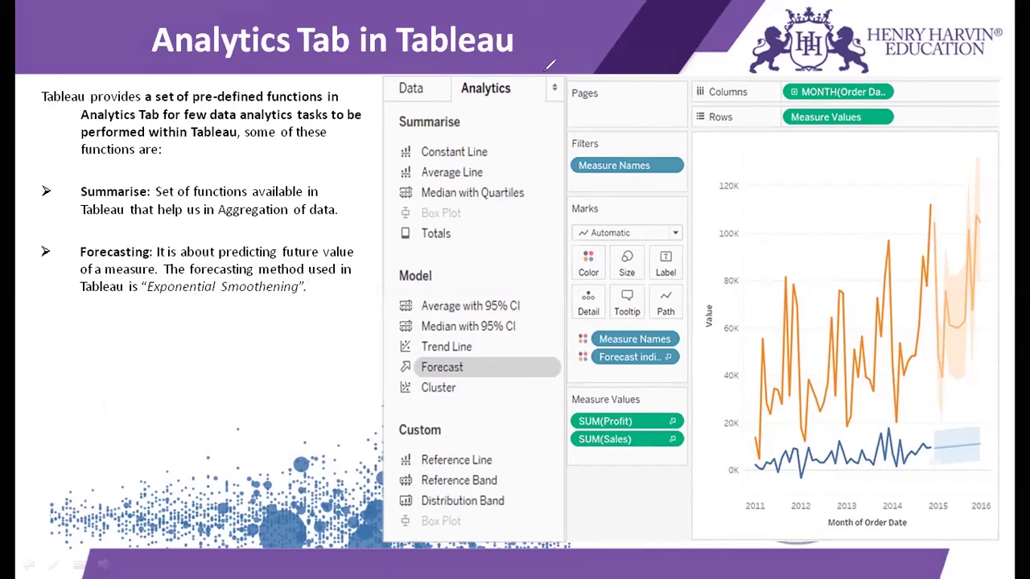
Step: Switch to the Forecasting sheet in Tableau and examine the actual years and the forecast years along the Order Date axis
{"action": "key", "text": "alt+Tab"}
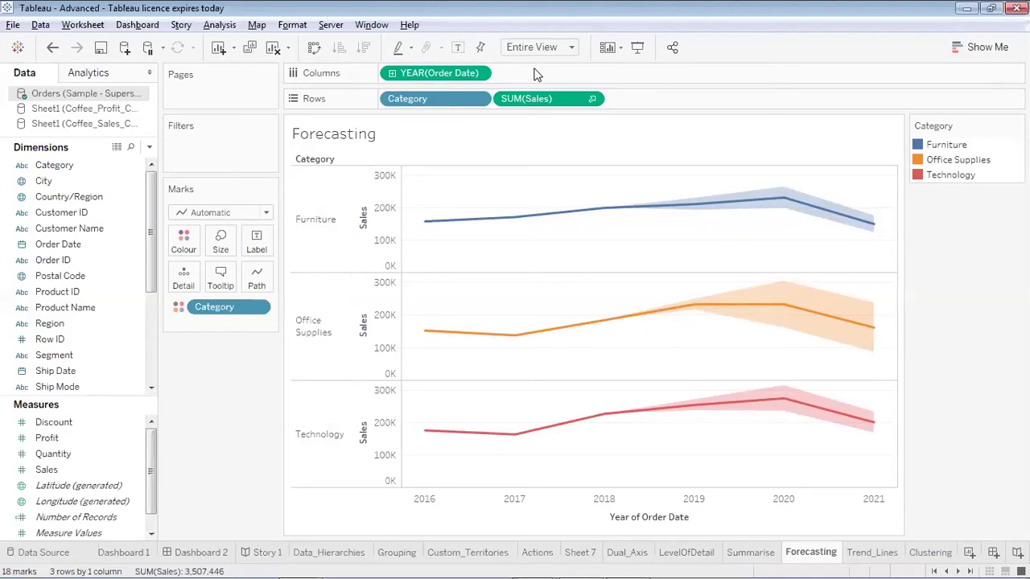
{"action": "key", "text": "ctrl+2"}
{"action": "mouse_move", "coordinate": [697, 466]}
{"action": "left_mouse_down"}
{"action": "mouse_move", "coordinate": [640, 510]}
{"action": "mouse_move", "coordinate": [419, 513]}
{"action": "mouse_move", "coordinate": [434, 453]}
{"action": "mouse_move", "coordinate": [680, 448]}
{"action": "mouse_move", "coordinate": [699, 466]}
{"action": "left_mouse_up"}
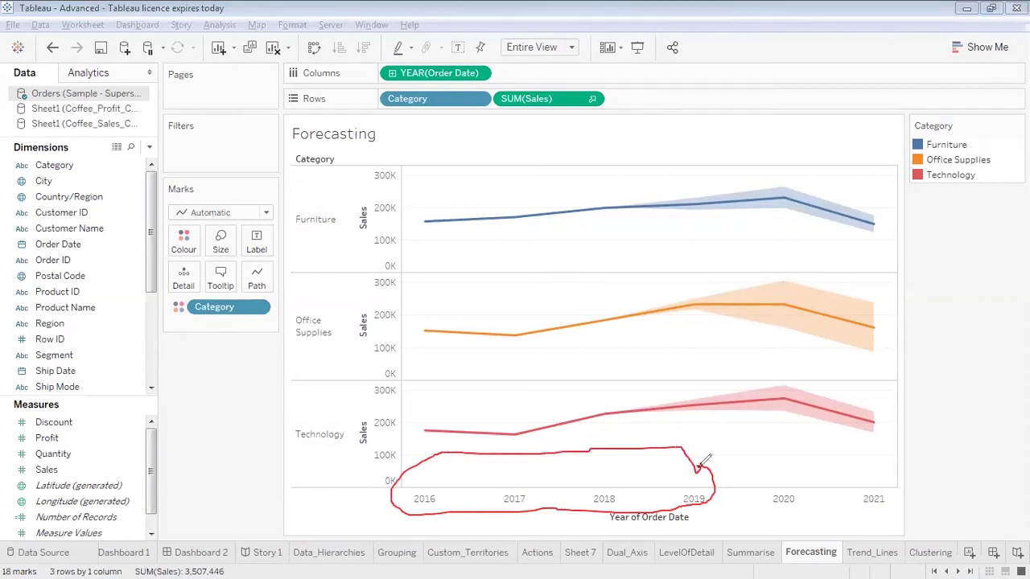
{"action": "mouse_move", "coordinate": [696, 466]}
{"action": "left_mouse_down"}
{"action": "mouse_move", "coordinate": [752, 467]}
{"action": "mouse_move", "coordinate": [772, 485]}
{"action": "left_mouse_up"}
{"action": "mouse_move", "coordinate": [723, 460]}
{"action": "left_mouse_down"}
{"action": "mouse_move", "coordinate": [890, 456]}
{"action": "mouse_move", "coordinate": [878, 485]}
{"action": "left_mouse_up"}
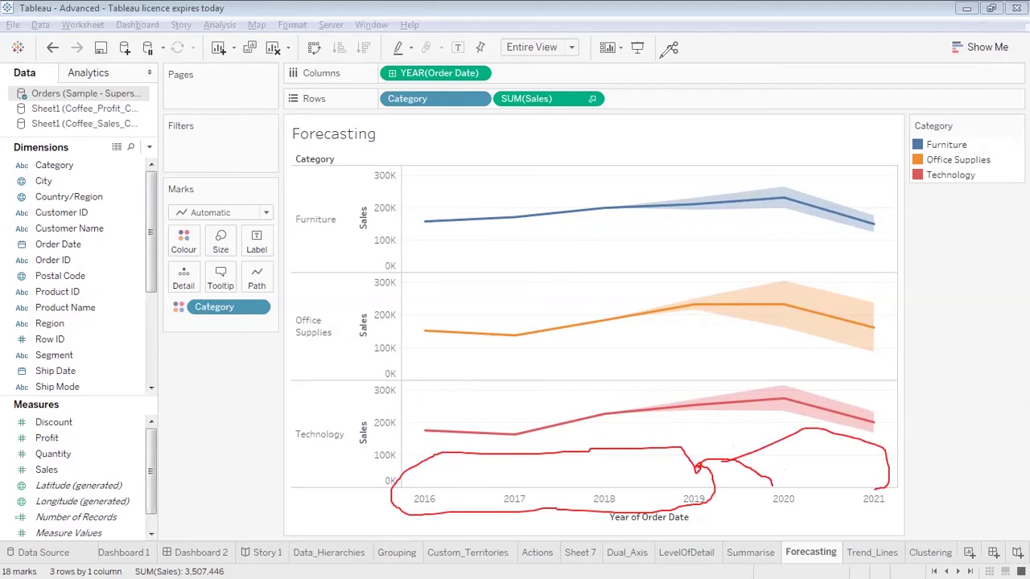
{"action": "key", "text": "e"}
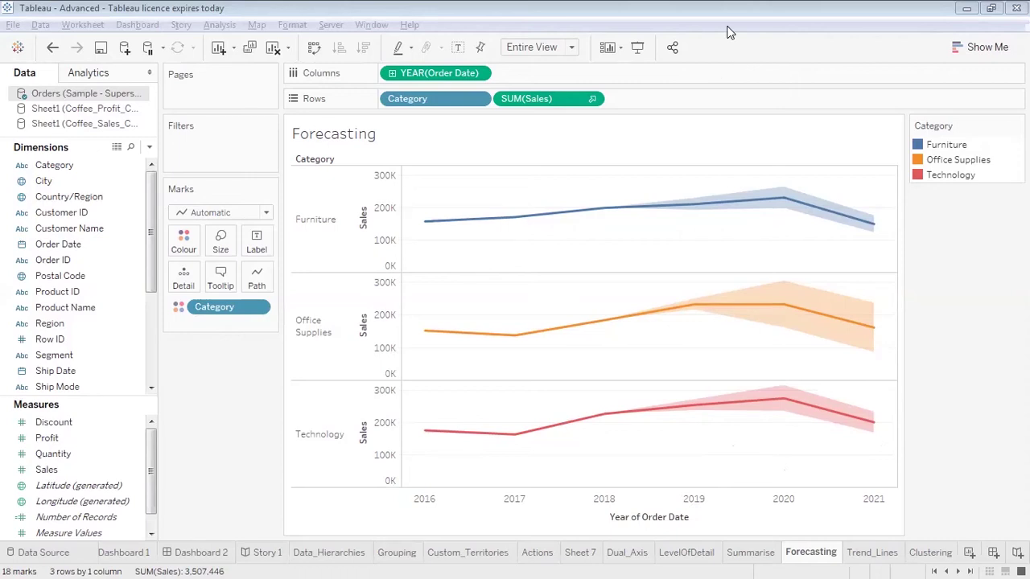
Step: Convert the sales forecast line chart into a text table and open the forecast description from the Furniture 2020 value
{"action": "left_click", "coordinate": [964, 48]}
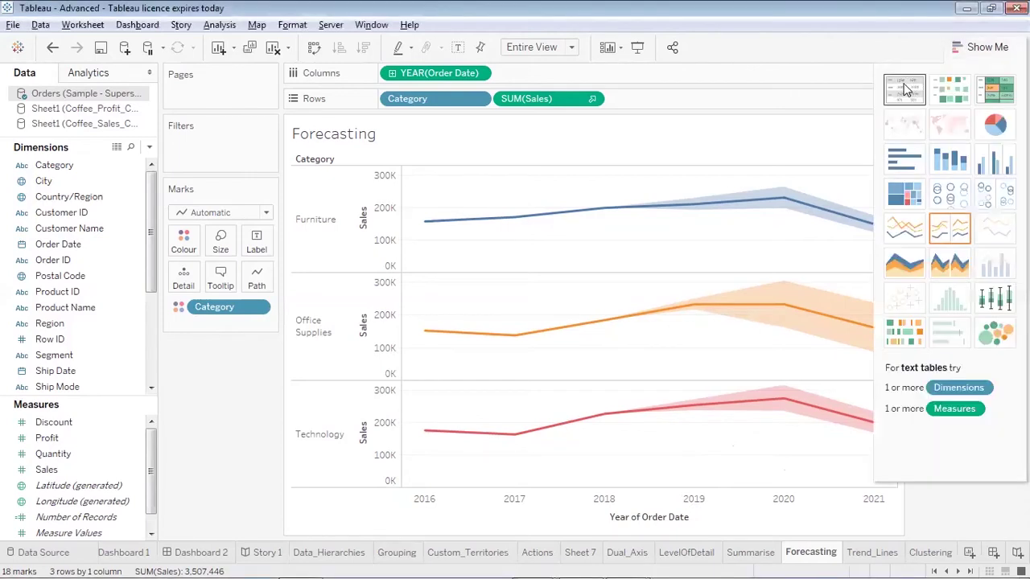
{"action": "left_click", "coordinate": [905, 88]}
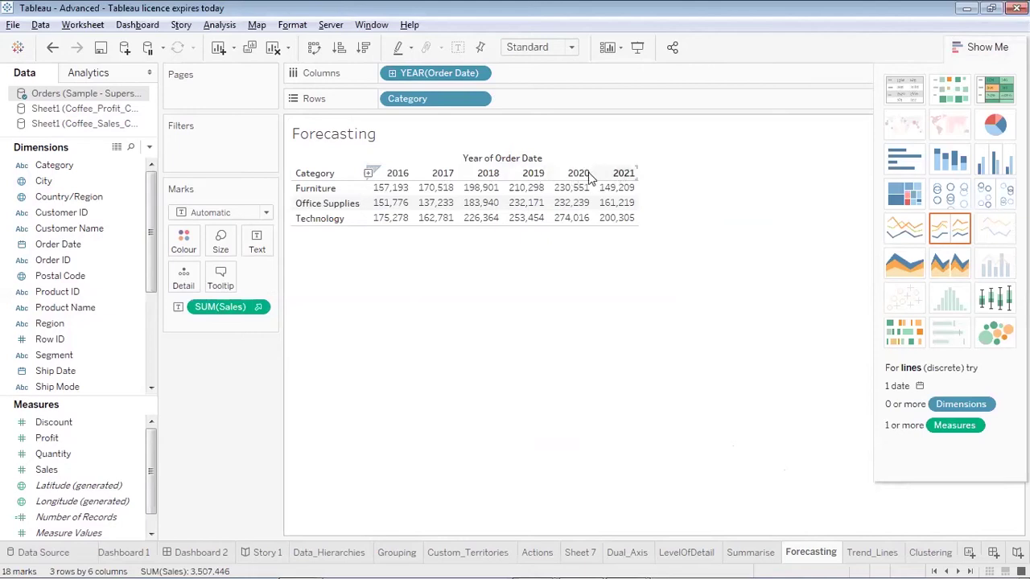
{"action": "mouse_move", "coordinate": [582, 188]}
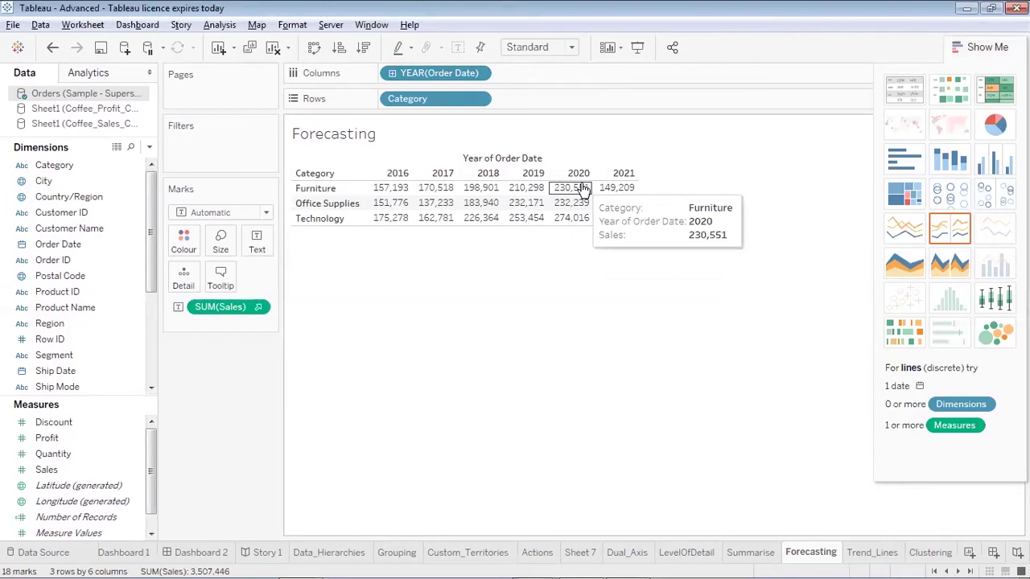
{"action": "right_click", "coordinate": [582, 189]}
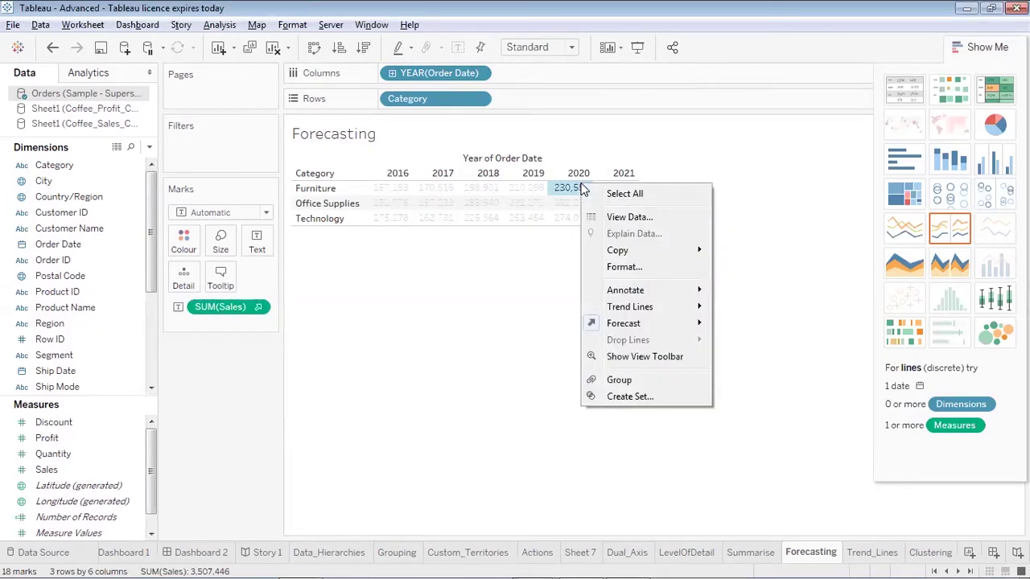
{"action": "mouse_move", "coordinate": [638, 326]}
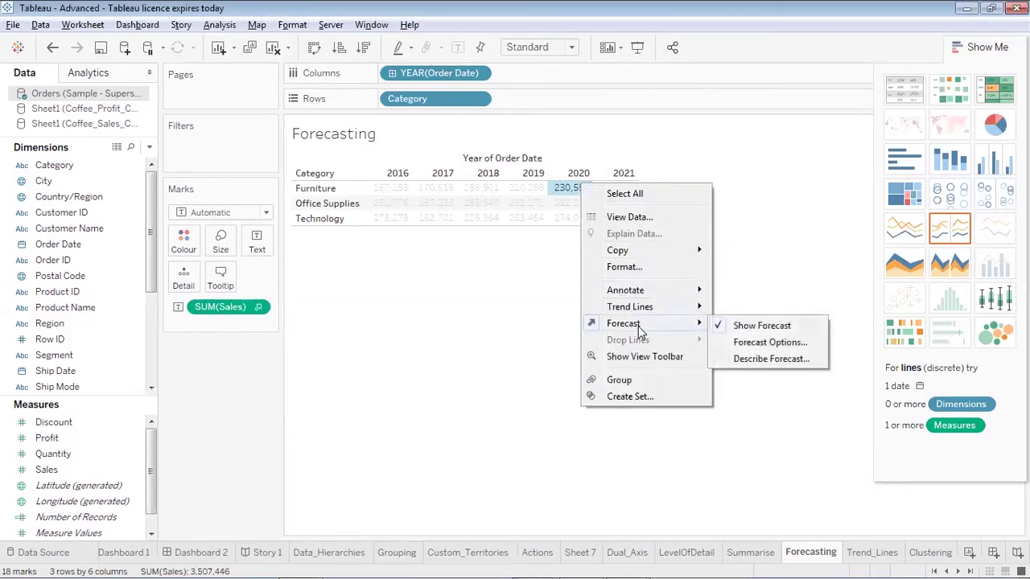
{"action": "left_click", "coordinate": [725, 359]}
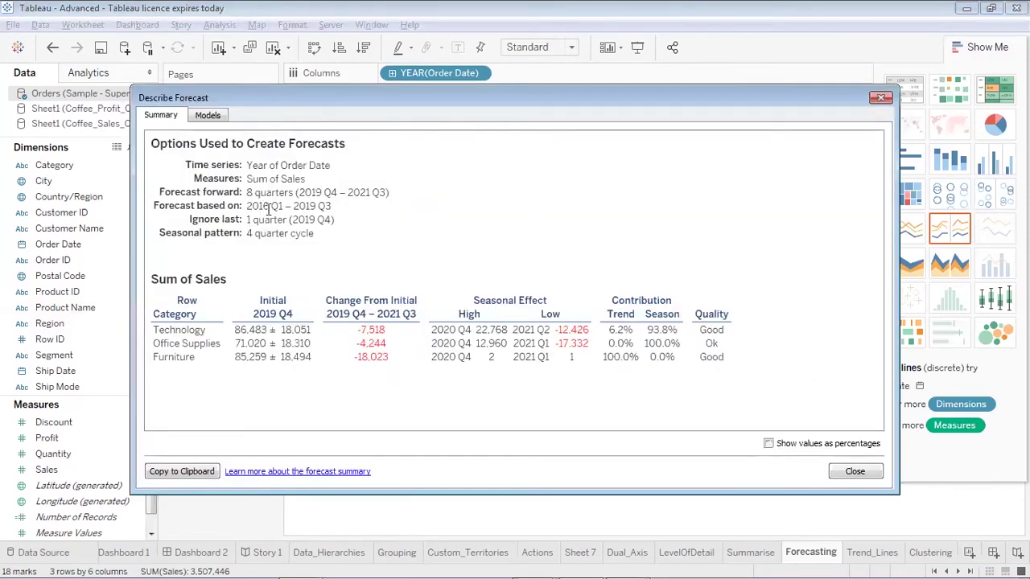
Step: Examine the forecast models' computation method, RMSE quality metric and smoothing coefficients in the forecast description
{"action": "left_click", "coordinate": [211, 115]}
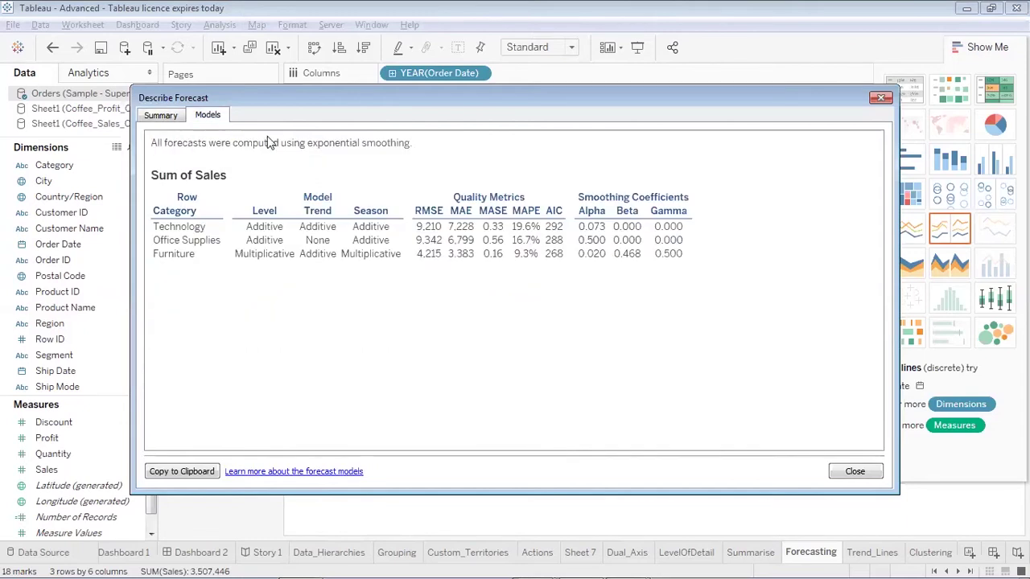
{"action": "left_click_drag", "start_coordinate": [307, 143], "coordinate": [416, 146]}
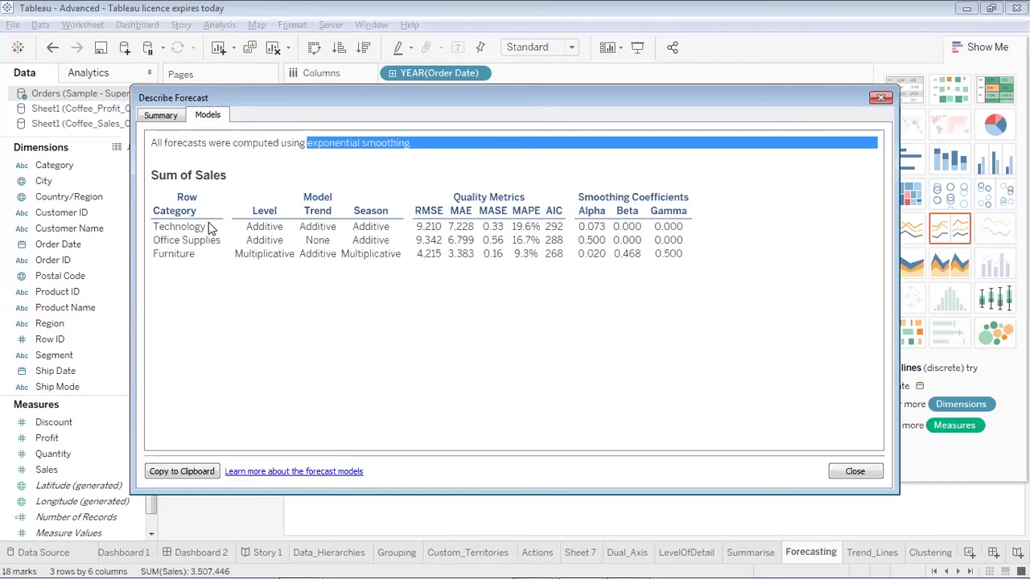
{"action": "double_click", "coordinate": [419, 210]}
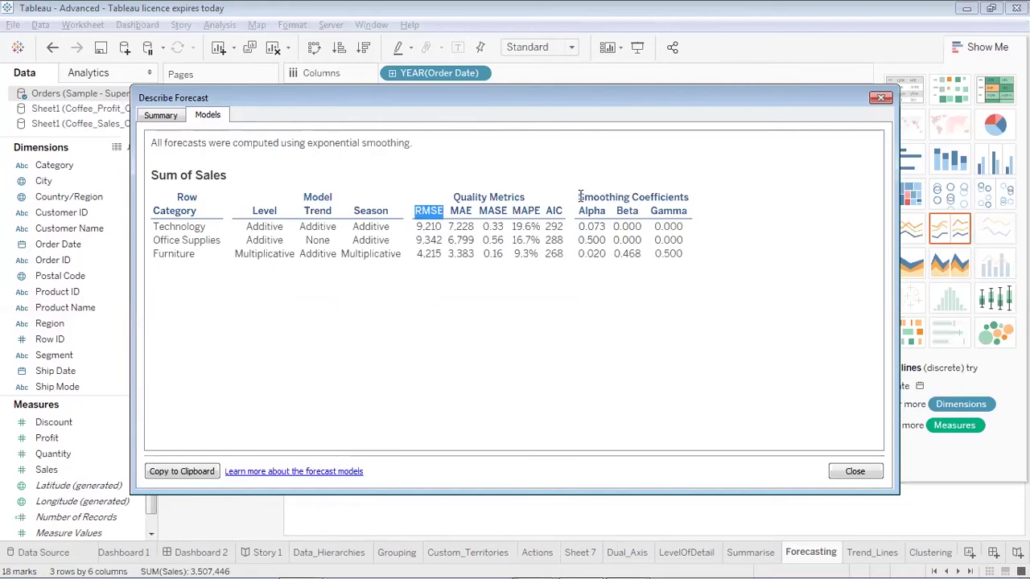
{"action": "left_click_drag", "start_coordinate": [579, 196], "coordinate": [687, 252]}
{"action": "left_click", "coordinate": [686, 293]}
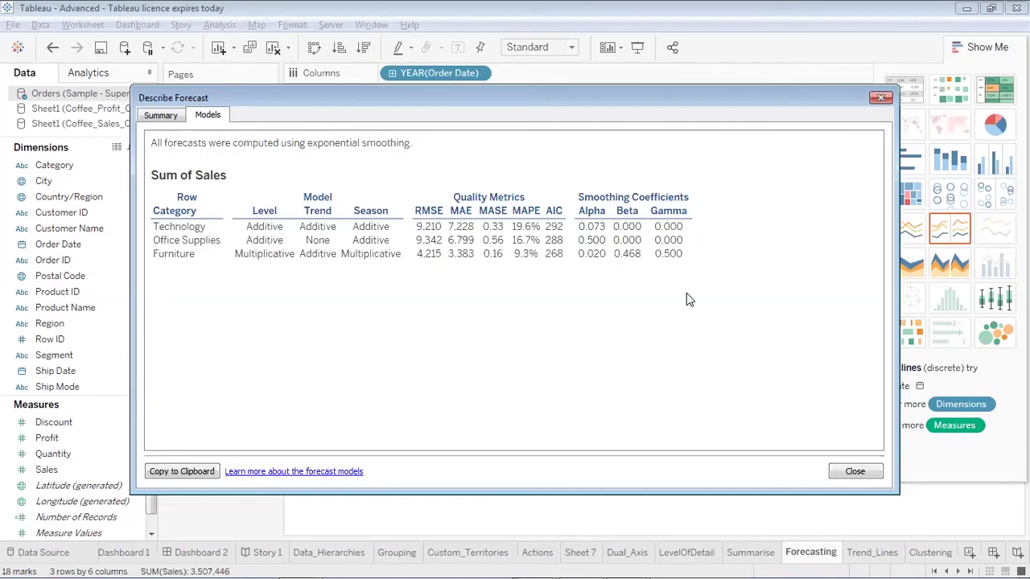
Step: Review the forecast summary's measure, forecast range, base period and ignored quarter, and close the forecast description
{"action": "left_click", "coordinate": [165, 114]}
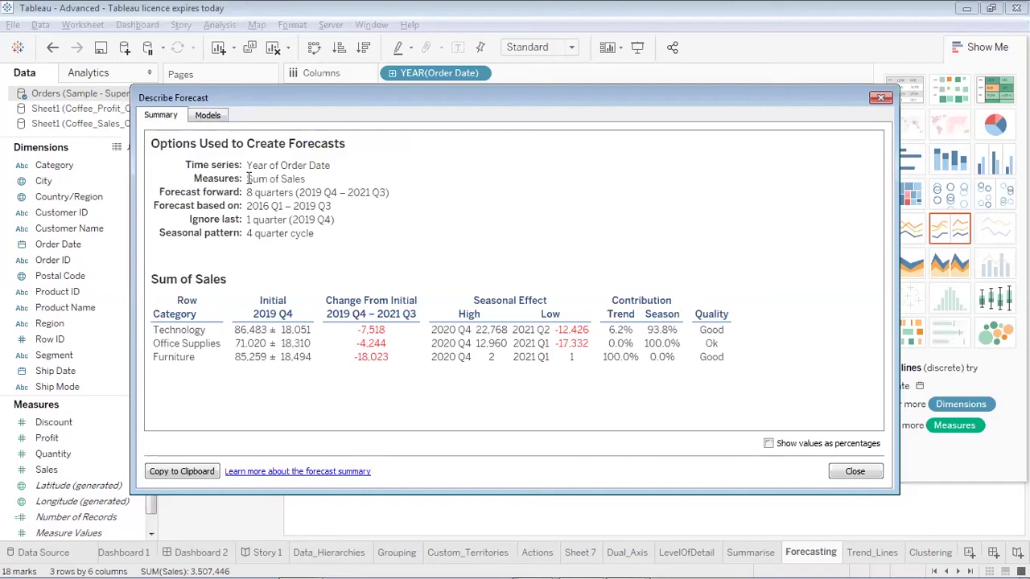
{"action": "left_click_drag", "start_coordinate": [248, 177], "coordinate": [312, 178]}
{"action": "left_click", "coordinate": [249, 192]}
{"action": "left_click_drag", "start_coordinate": [246, 206], "coordinate": [333, 206]}
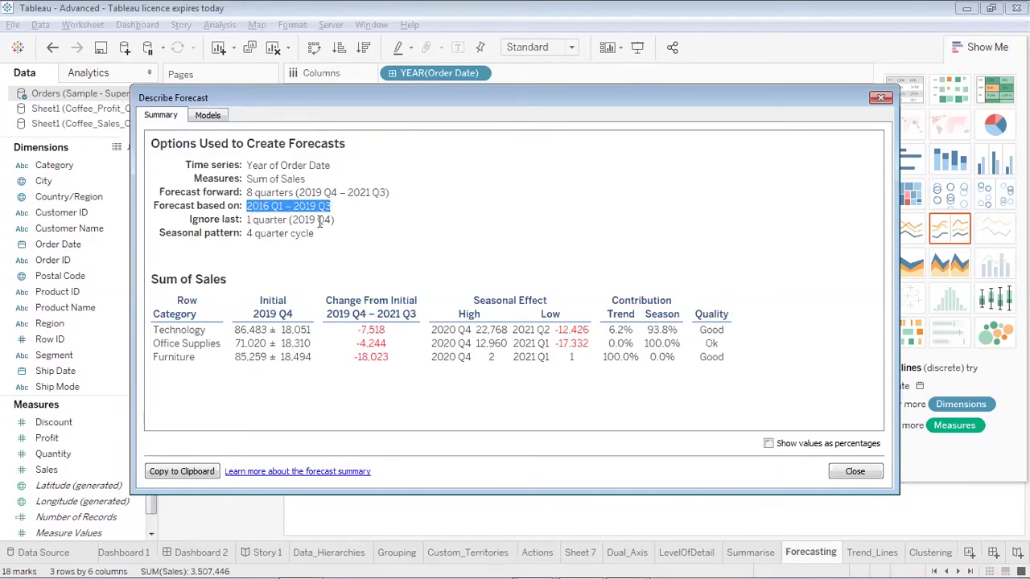
{"action": "left_click_drag", "start_coordinate": [336, 221], "coordinate": [253, 218]}
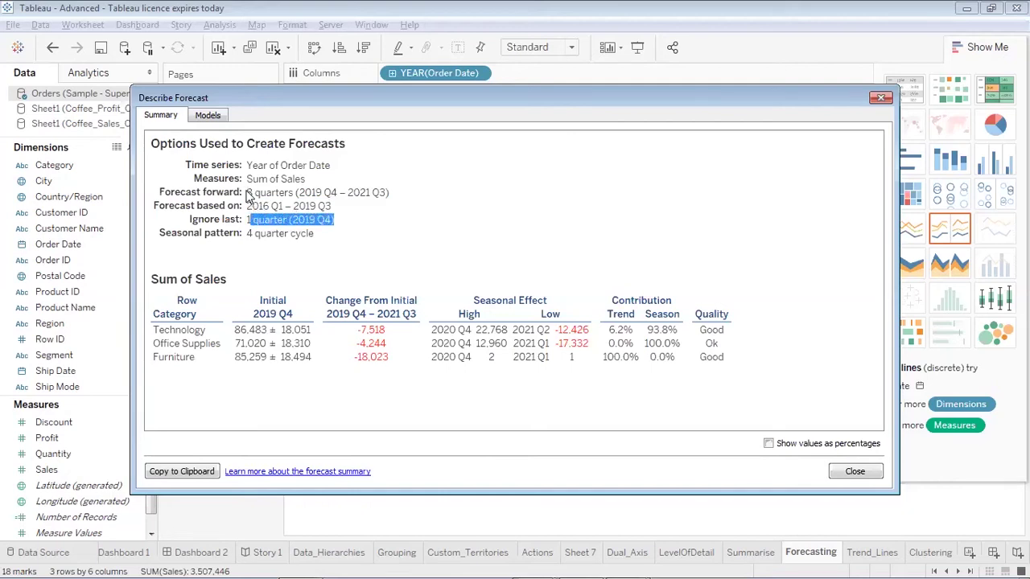
{"action": "left_click_drag", "start_coordinate": [247, 193], "coordinate": [391, 190]}
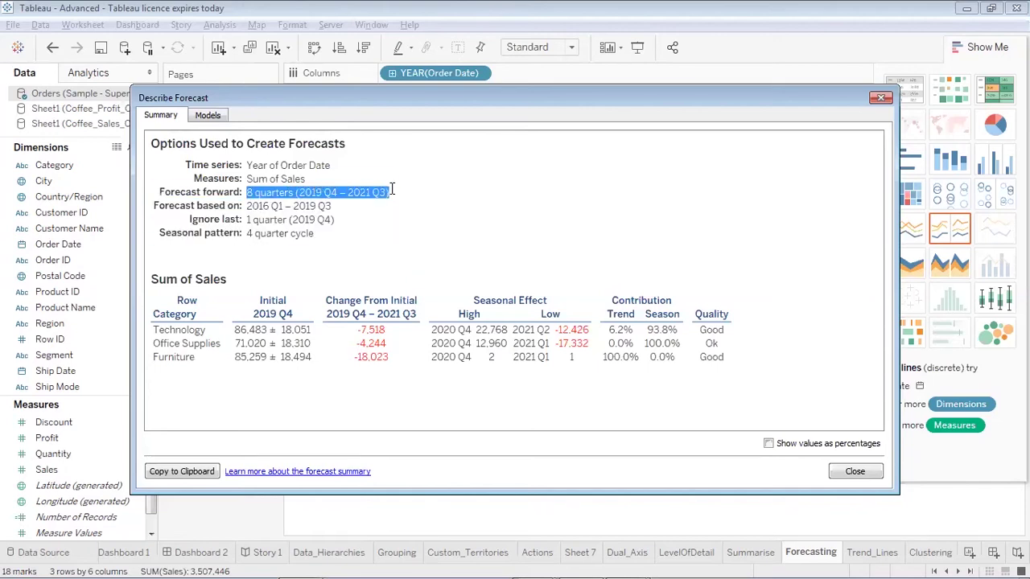
{"action": "left_click", "coordinate": [883, 98]}
{"action": "left_click", "coordinate": [521, 287]}
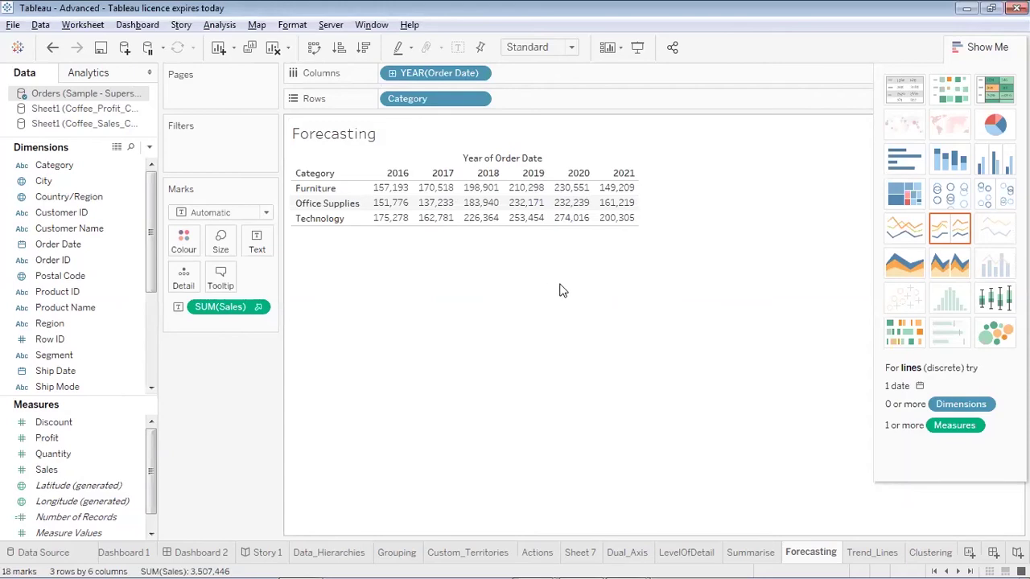
Step: Clear the Forecasting sheet and build a line chart of Profit by year of Order Date, coloured by Category
{"action": "left_click", "coordinate": [315, 50]}
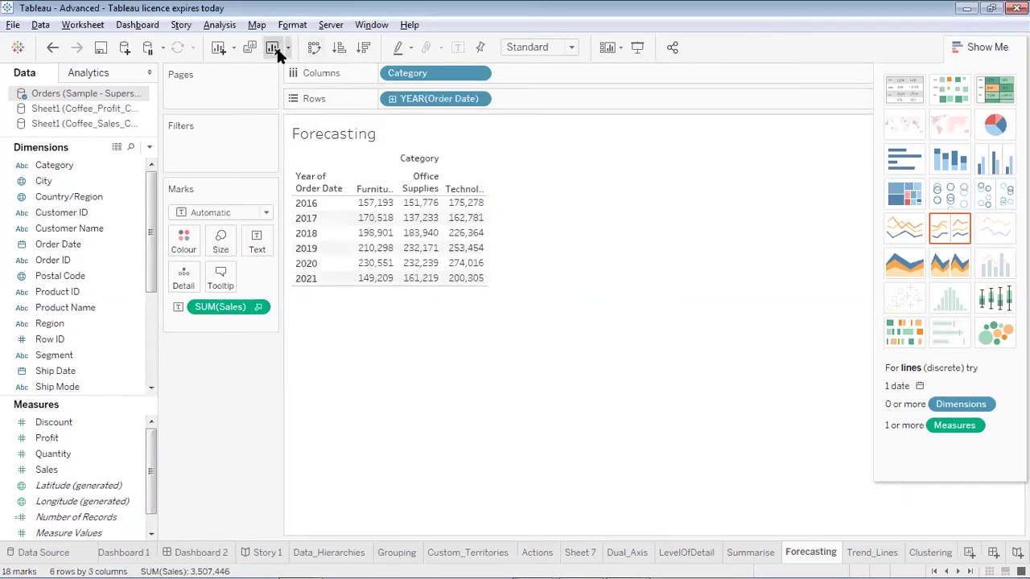
{"action": "left_click", "coordinate": [273, 47]}
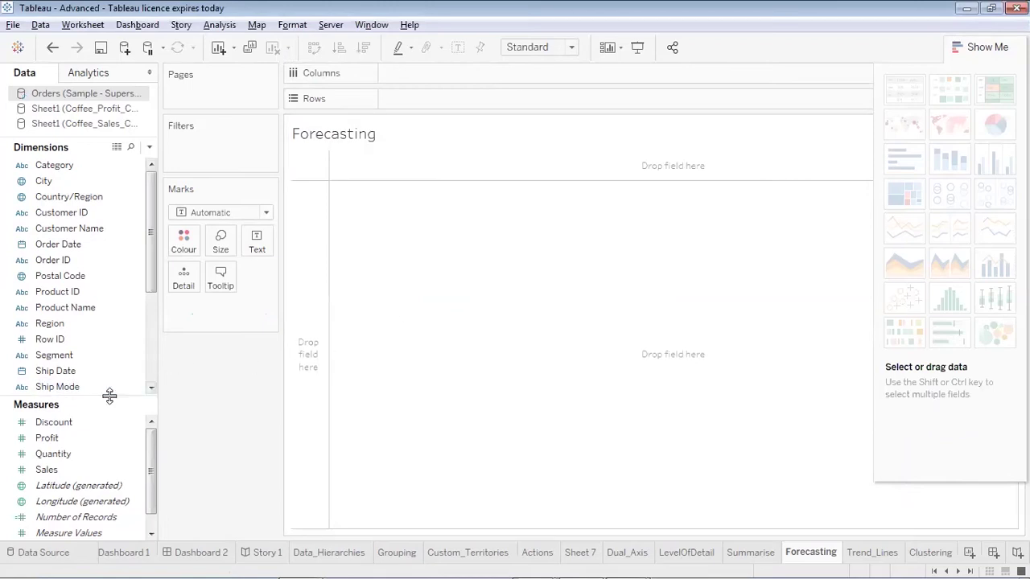
{"action": "left_click_drag", "start_coordinate": [73, 244], "coordinate": [445, 68]}
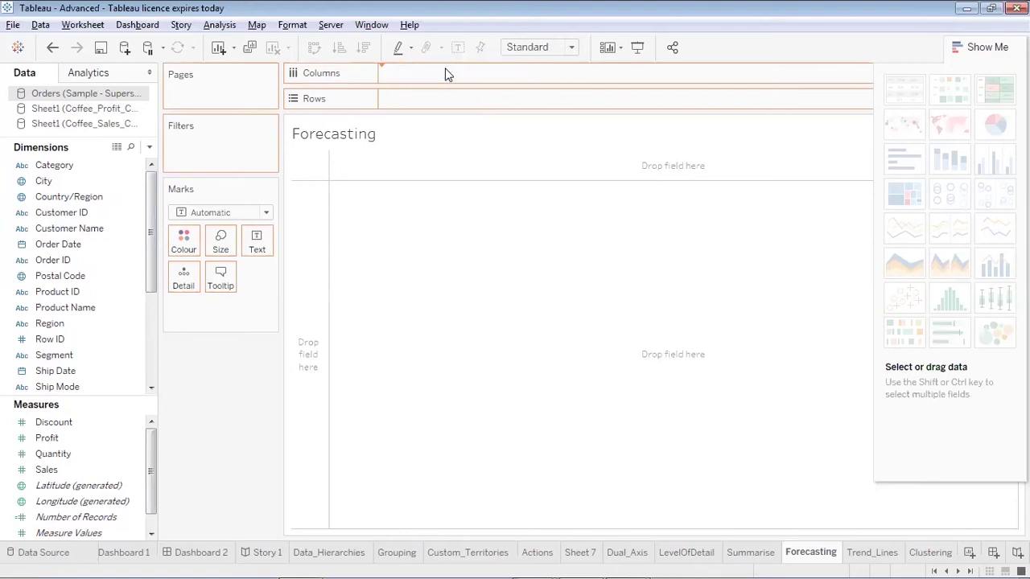
{"action": "left_click_drag", "start_coordinate": [97, 441], "coordinate": [451, 102]}
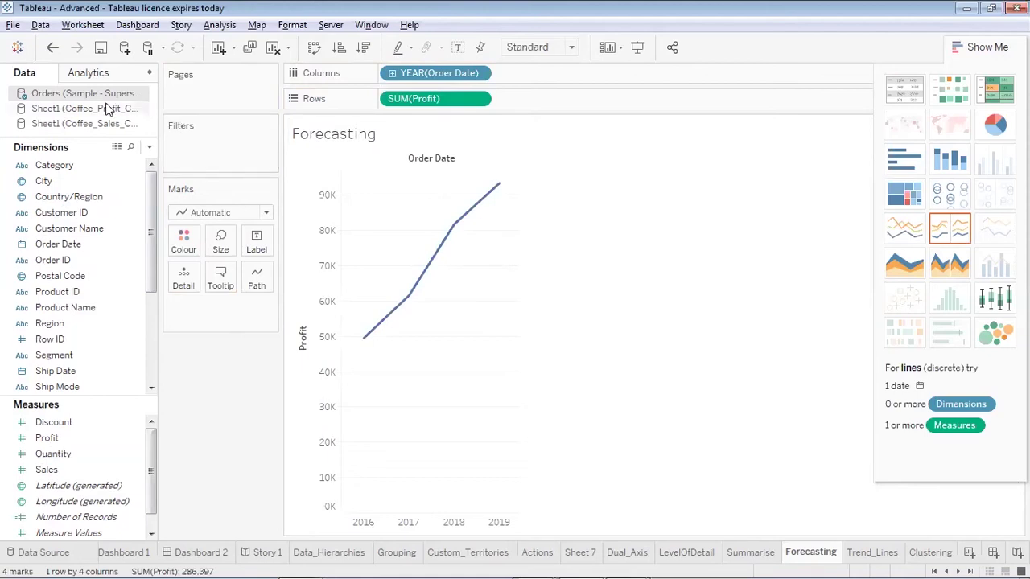
{"action": "left_click_drag", "start_coordinate": [71, 166], "coordinate": [184, 242]}
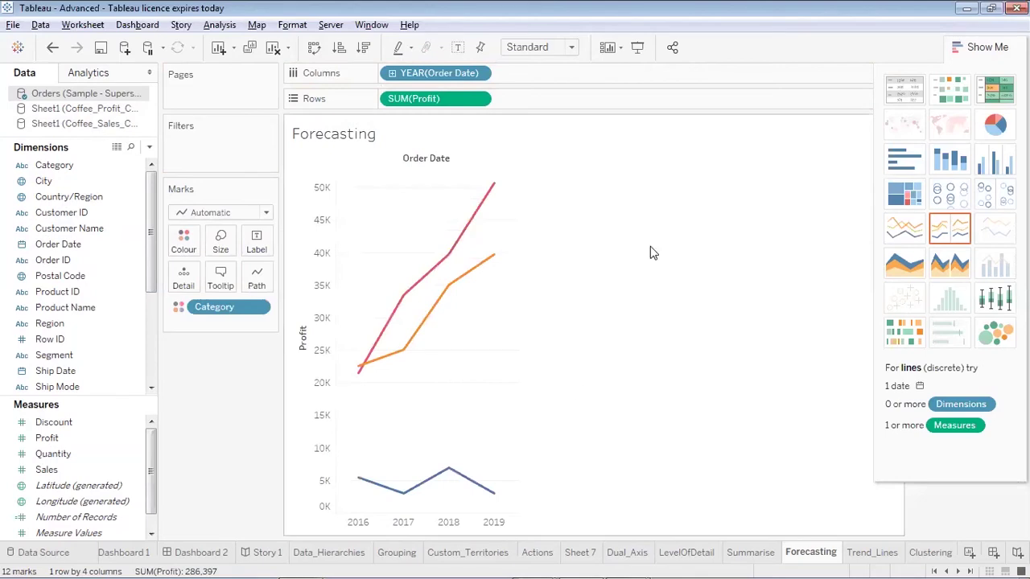
{"action": "left_click", "coordinate": [973, 49]}
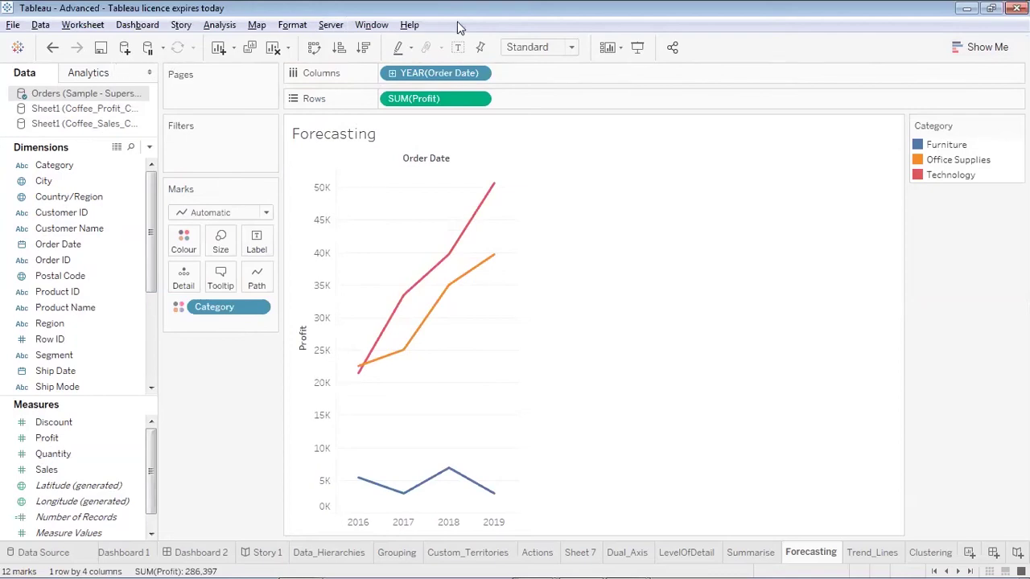
Step: Add a Forecast model to the yearly profit line chart
{"action": "left_click", "coordinate": [90, 73]}
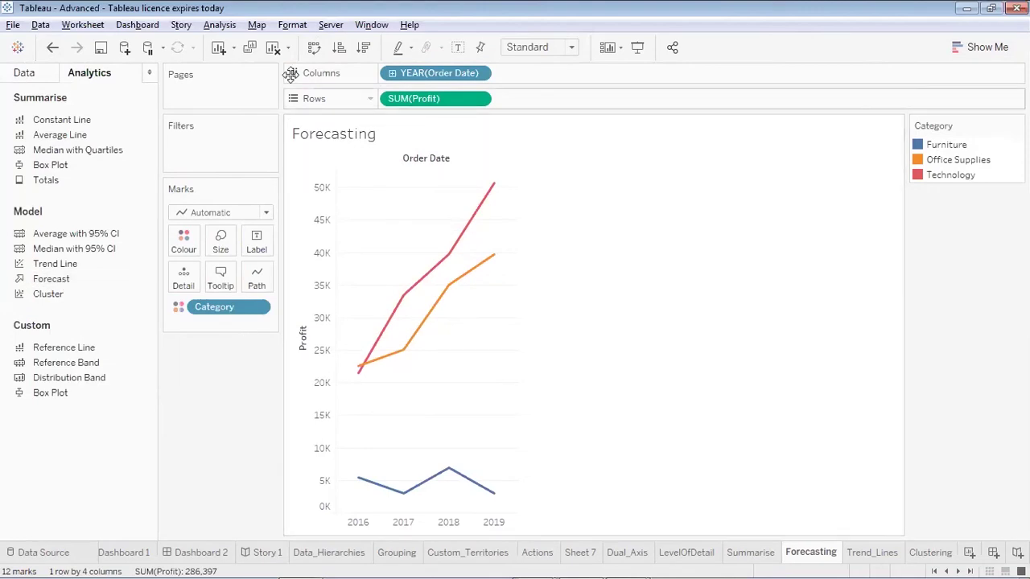
{"action": "left_click", "coordinate": [220, 25]}
{"action": "mouse_move", "coordinate": [312, 193]}
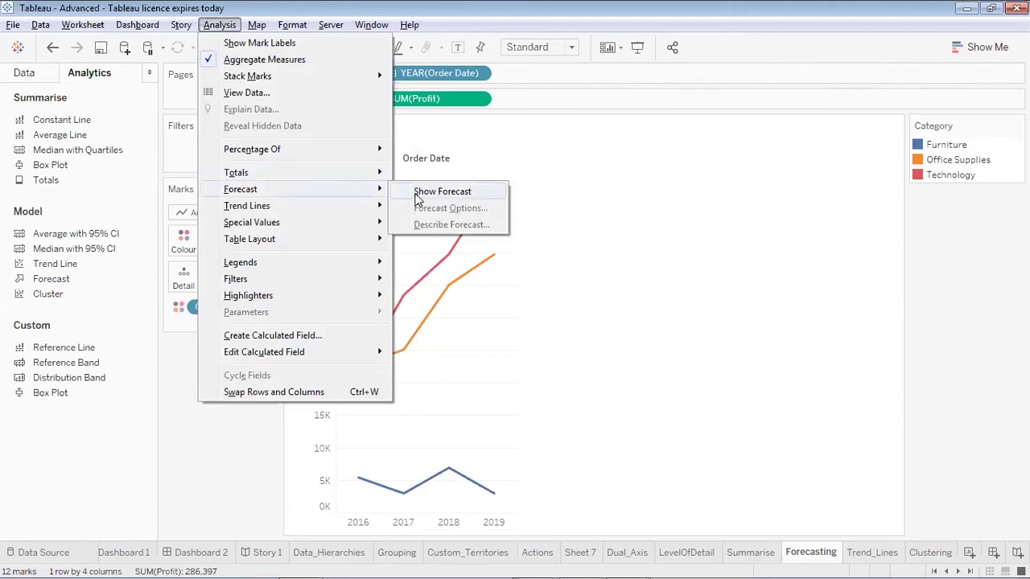
{"action": "key", "text": "Escape"}
{"action": "key", "text": "Escape"}
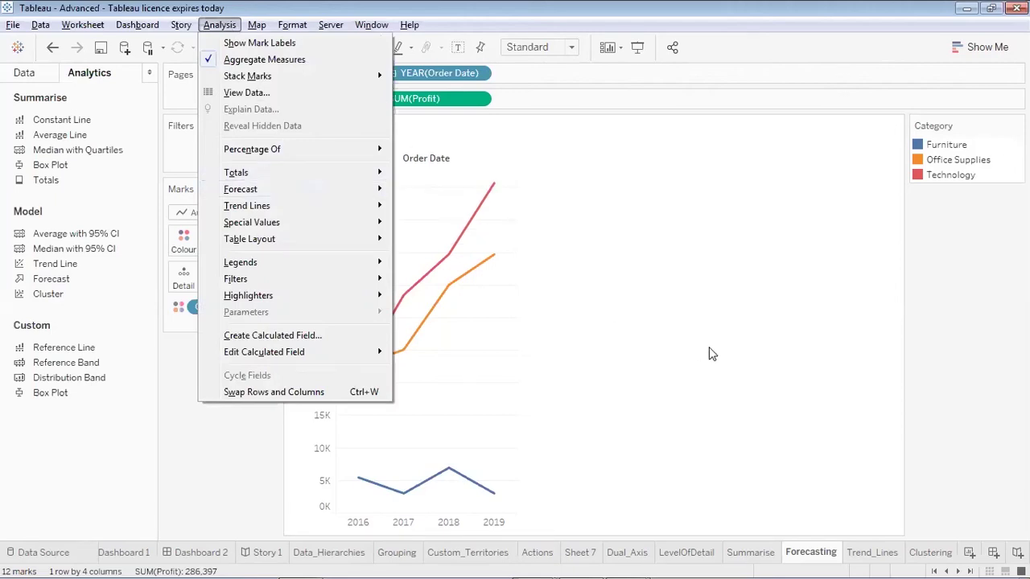
{"action": "double_click", "coordinate": [55, 279]}
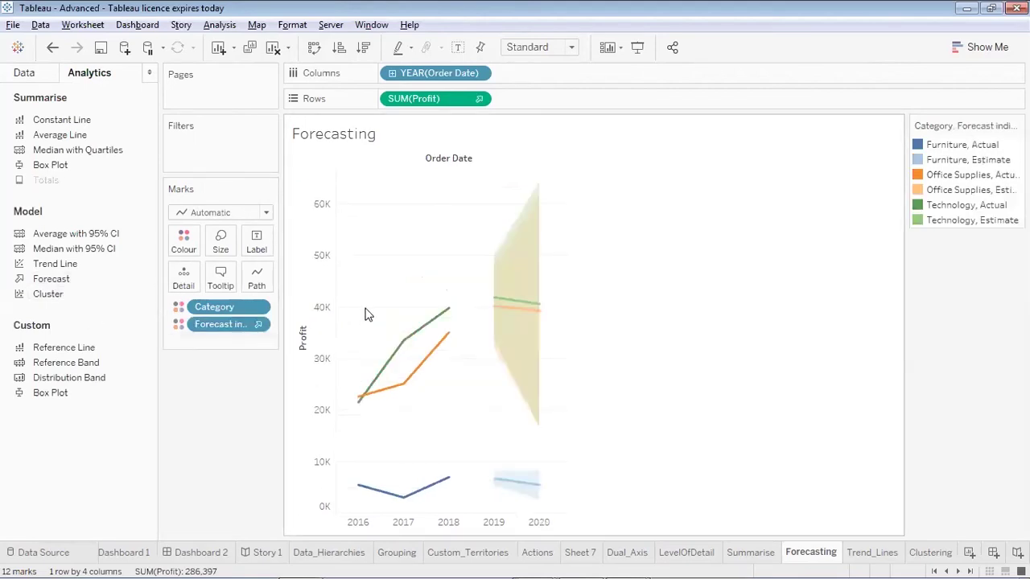
Step: Expand Order Date to quarters to view the quarterly forecast, and collapse it back to years
{"action": "mouse_move", "coordinate": [516, 303]}
{"action": "left_click", "coordinate": [393, 74]}
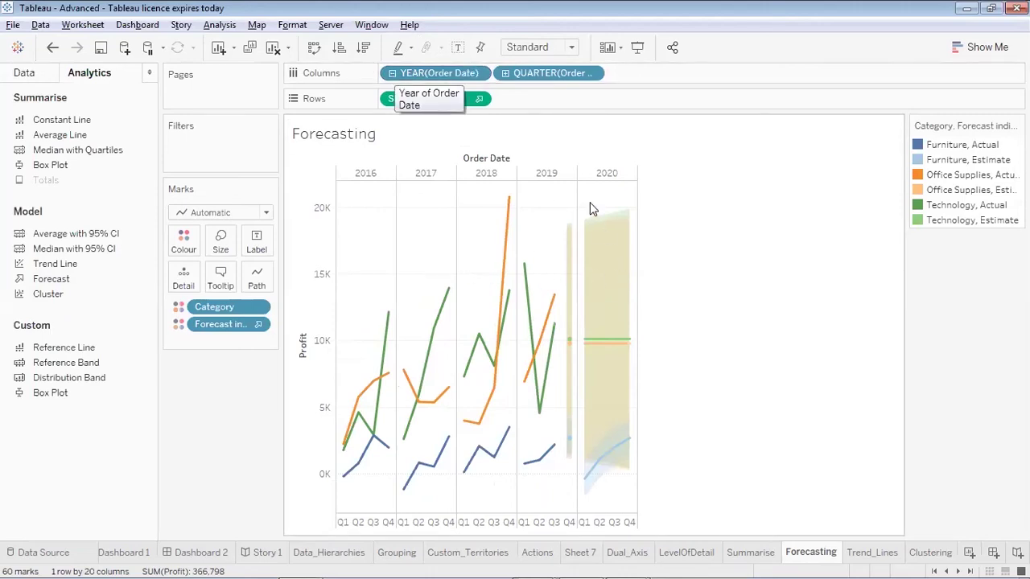
{"action": "left_click", "coordinate": [393, 73]}
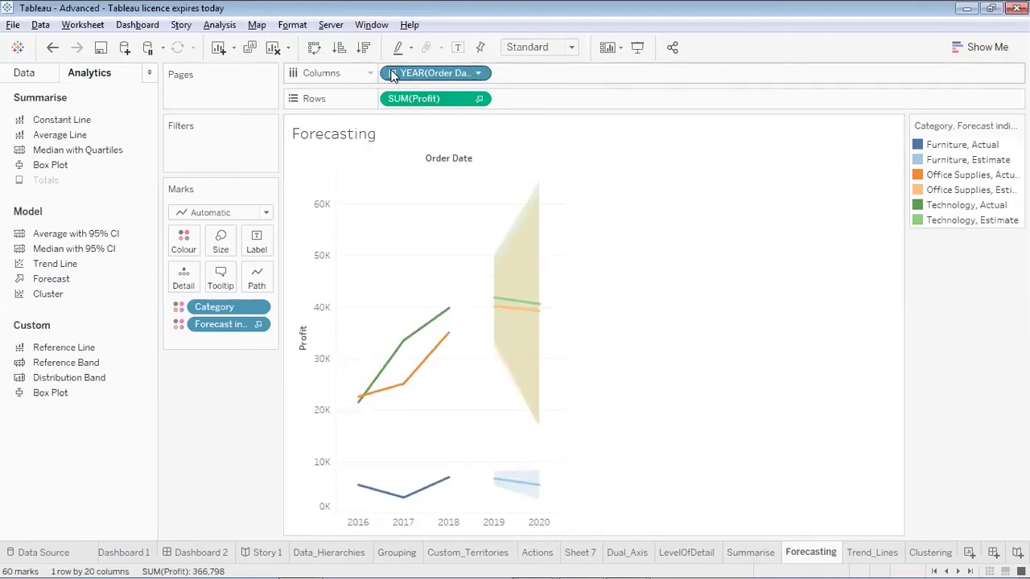
Step: Change Order Date to continuous Year and inspect the 2019 and 2020 profit estimates by category on the chart
{"action": "left_click", "coordinate": [480, 73]}
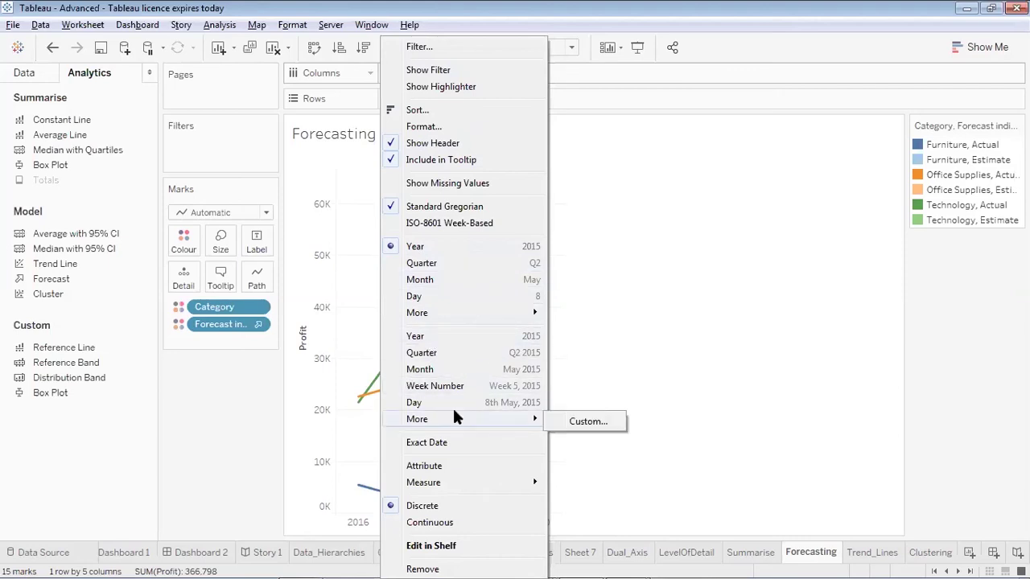
{"action": "left_click", "coordinate": [463, 342]}
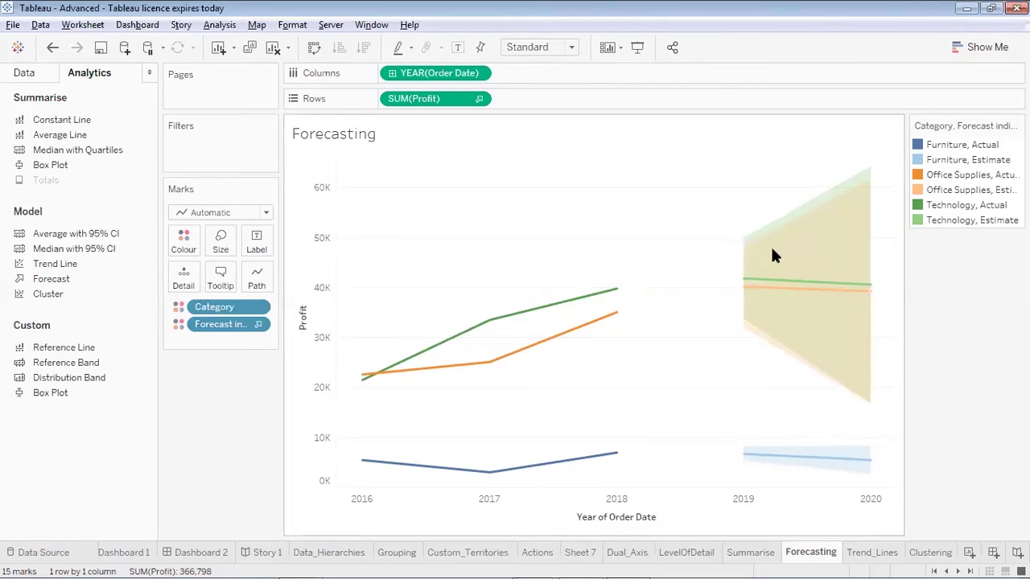
{"action": "mouse_move", "coordinate": [764, 259]}
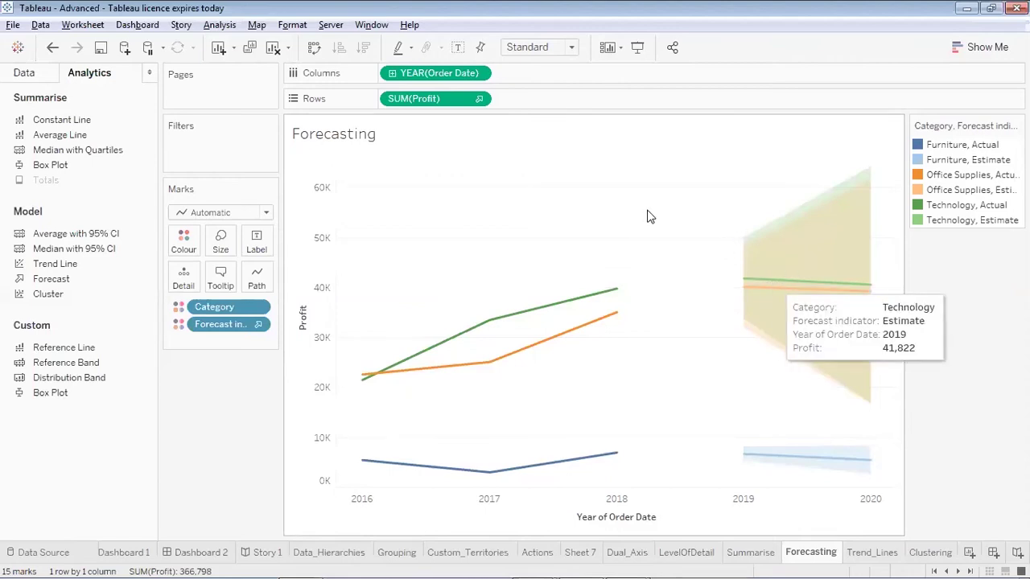
{"action": "mouse_move", "coordinate": [764, 462]}
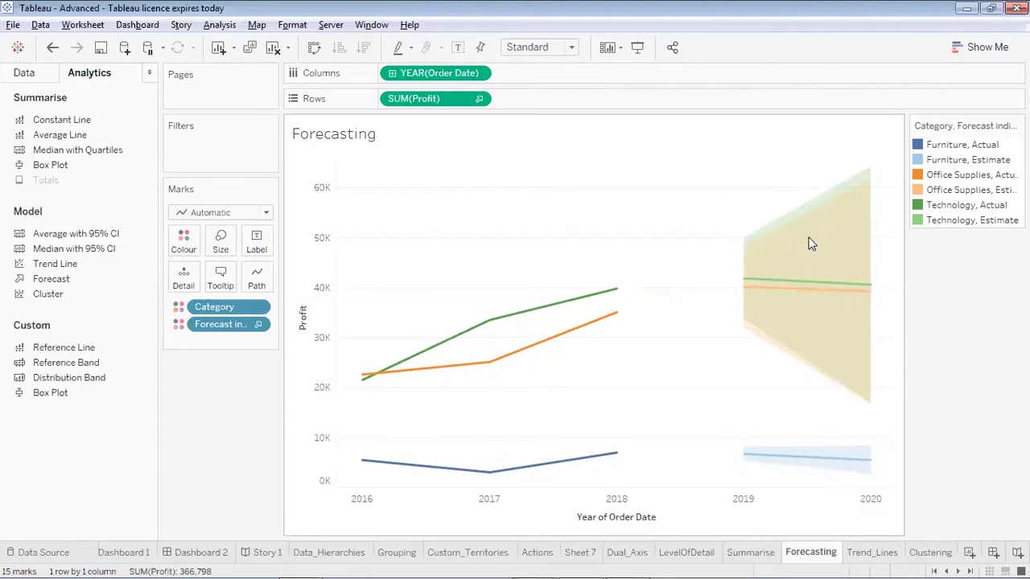
{"action": "mouse_move", "coordinate": [868, 468]}
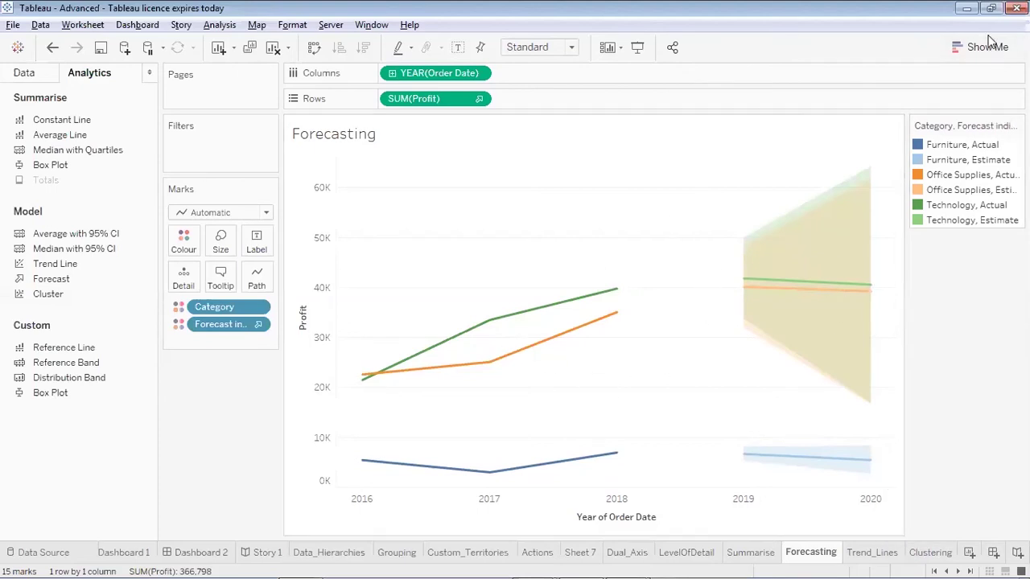
{"action": "mouse_move", "coordinate": [797, 287]}
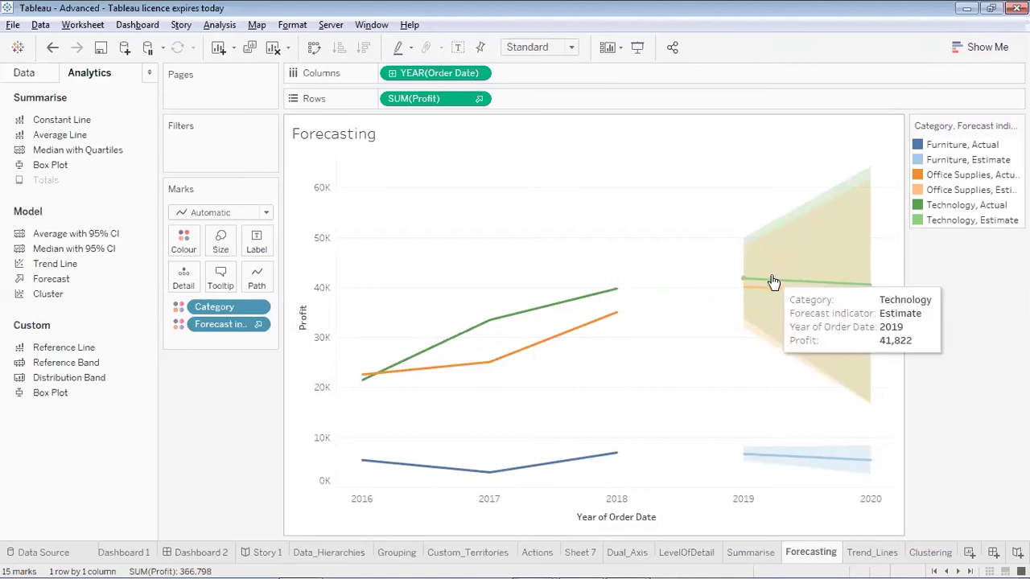
{"action": "mouse_move", "coordinate": [863, 287]}
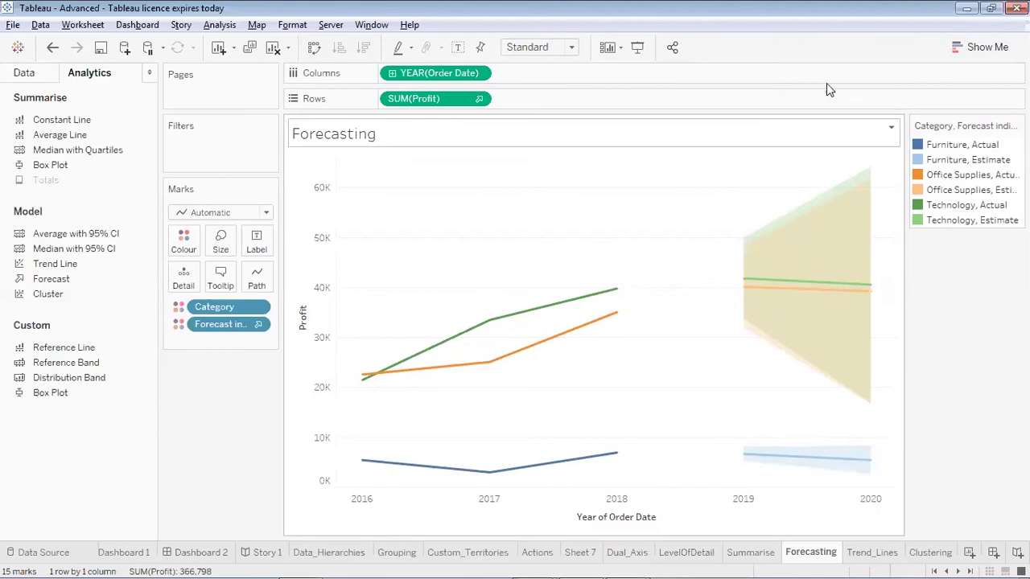
Step: Show the profit forecast as a text table, and undo the conversion to return to the line chart
{"action": "left_click", "coordinate": [978, 47]}
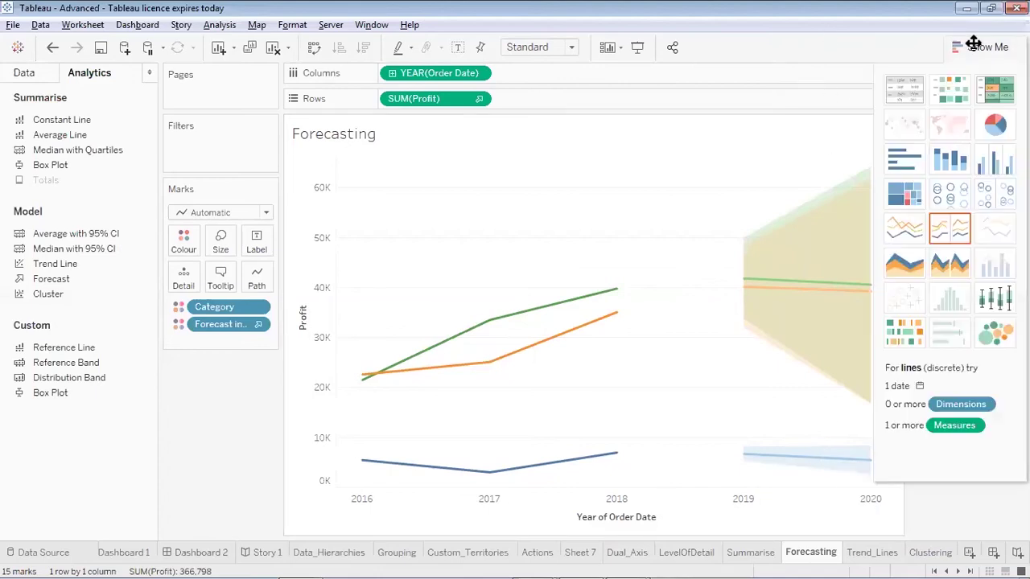
{"action": "left_click", "coordinate": [907, 81]}
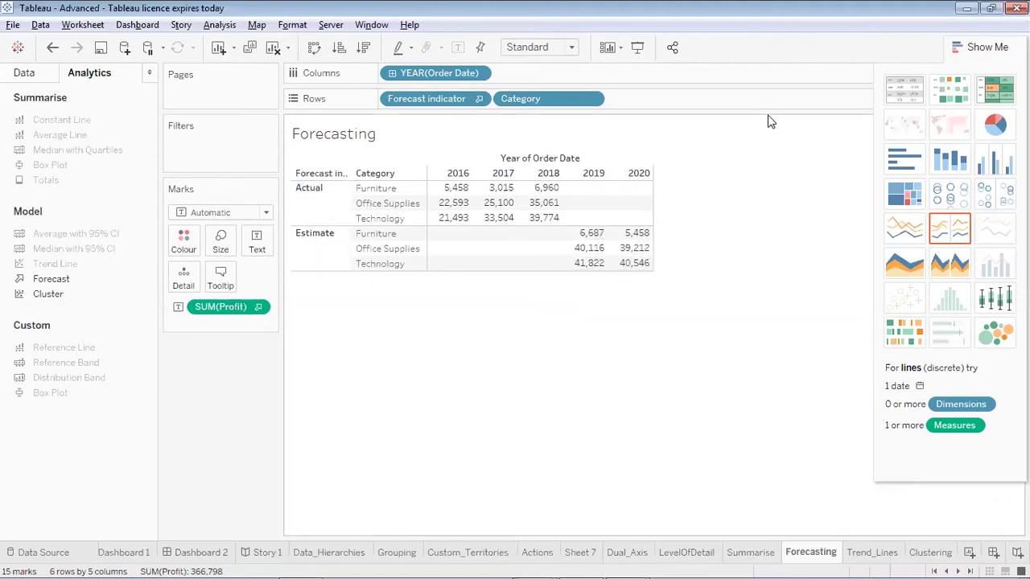
{"action": "key", "text": "ctrl+z"}
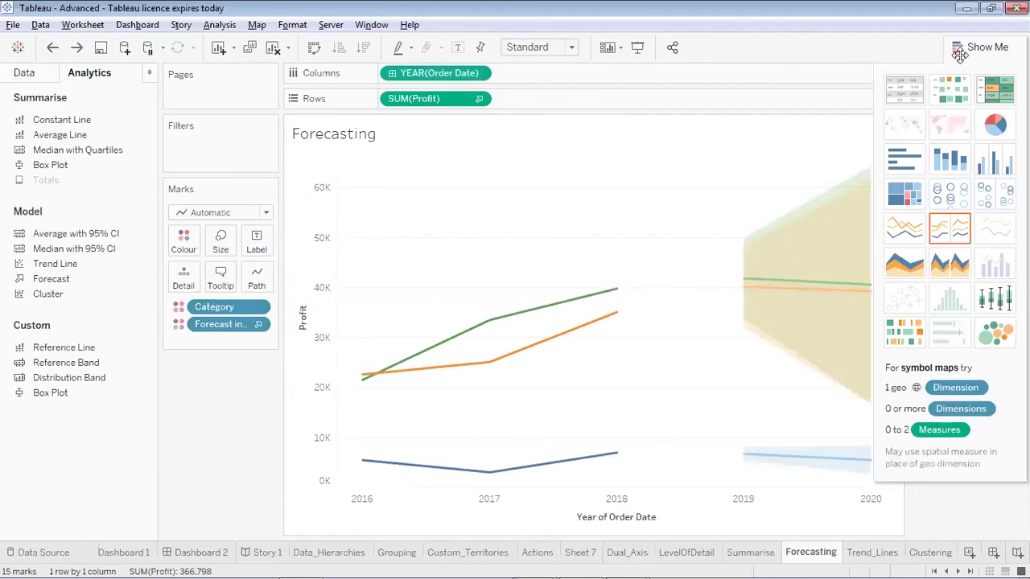
{"action": "left_click", "coordinate": [972, 61]}
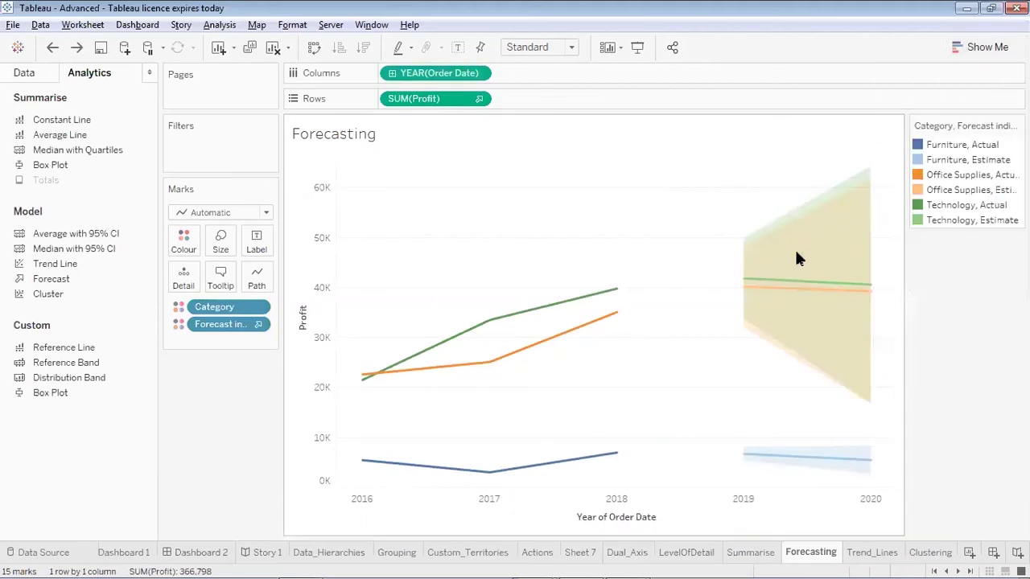
{"action": "left_click", "coordinate": [258, 325]}
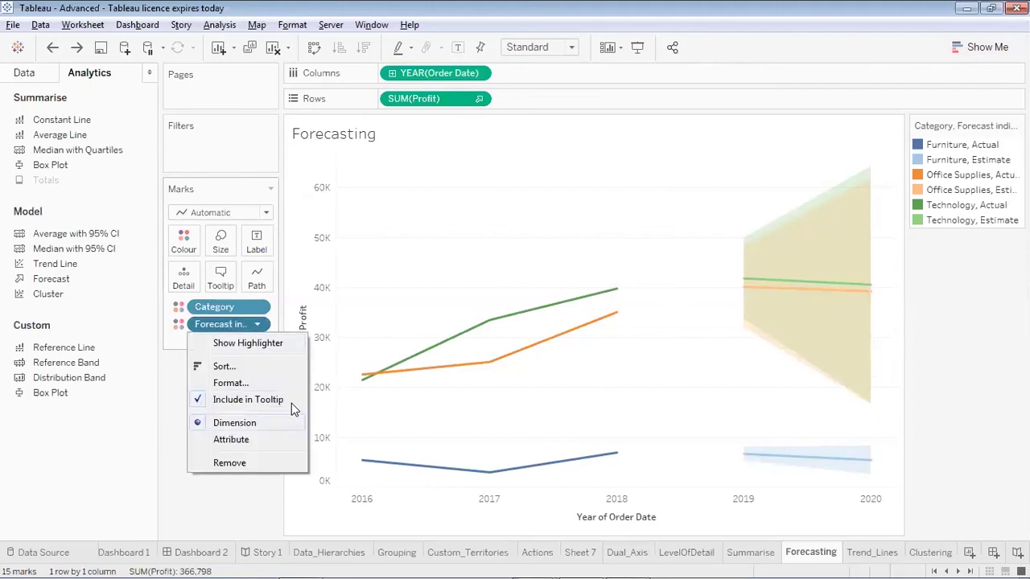
{"action": "left_click", "coordinate": [795, 253]}
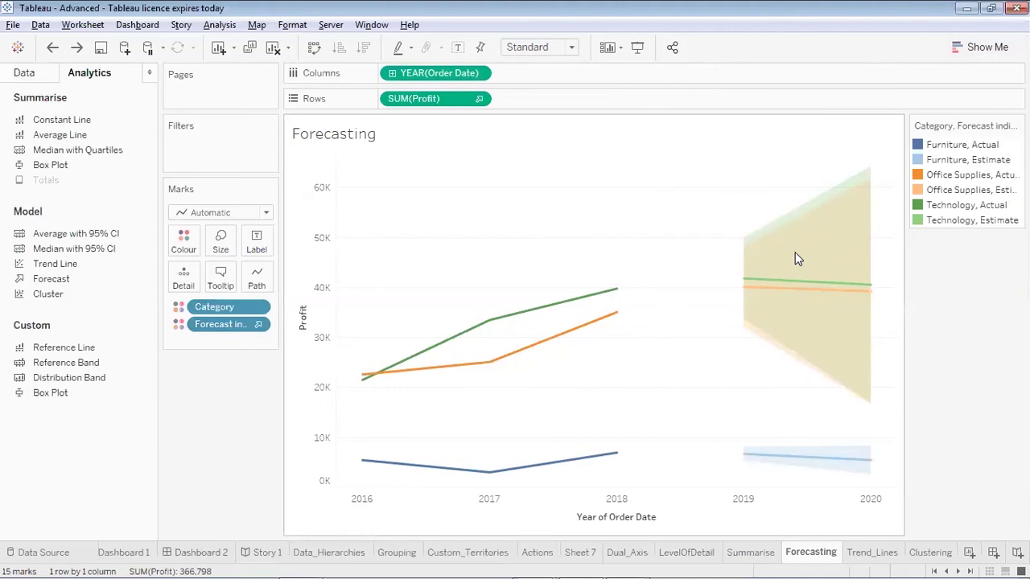
Step: Open the Forecast Options for the profit chart and set the forecast length to exactly 2 years
{"action": "right_click", "coordinate": [795, 252]}
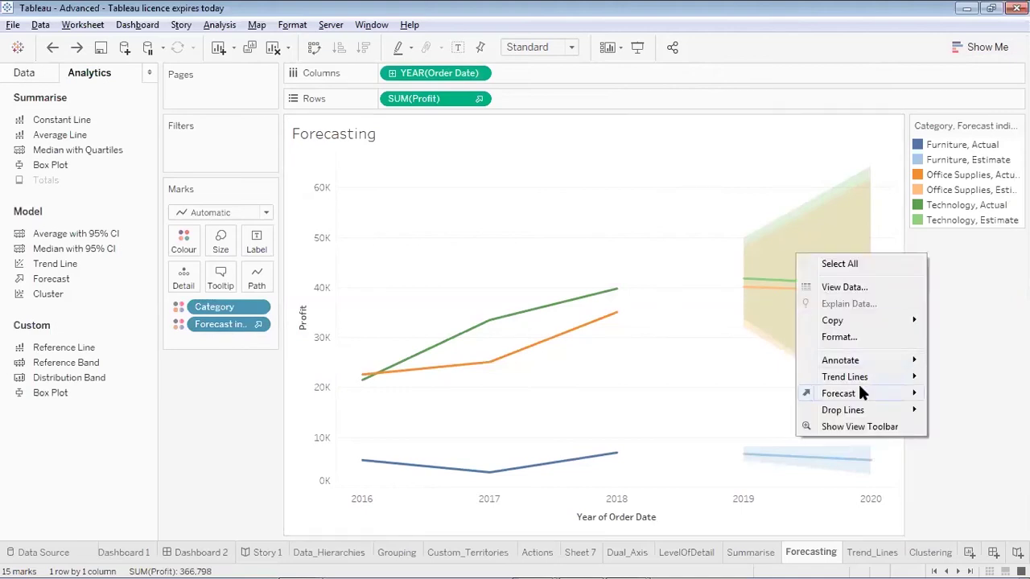
{"action": "mouse_move", "coordinate": [854, 394]}
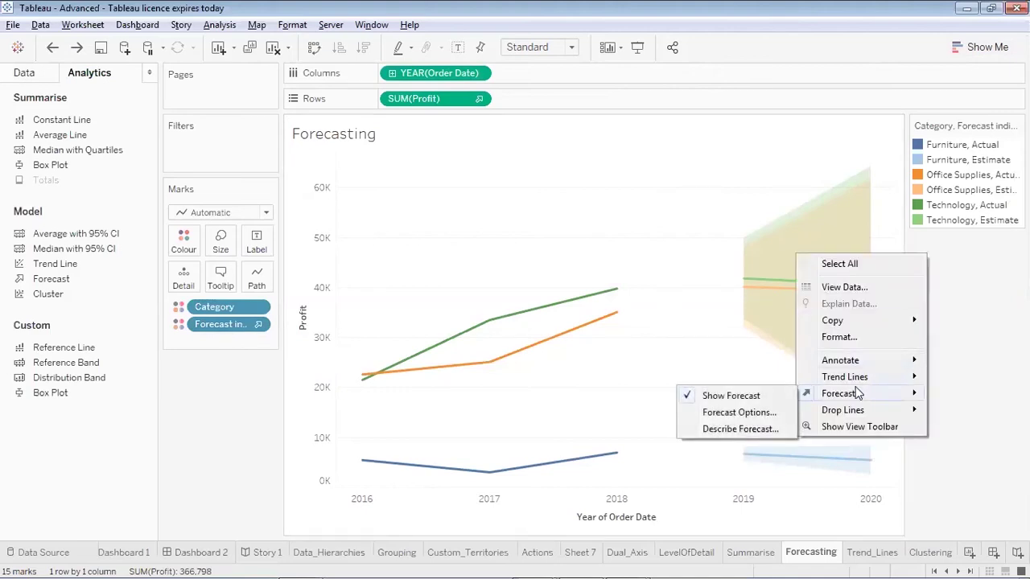
{"action": "left_click", "coordinate": [755, 412]}
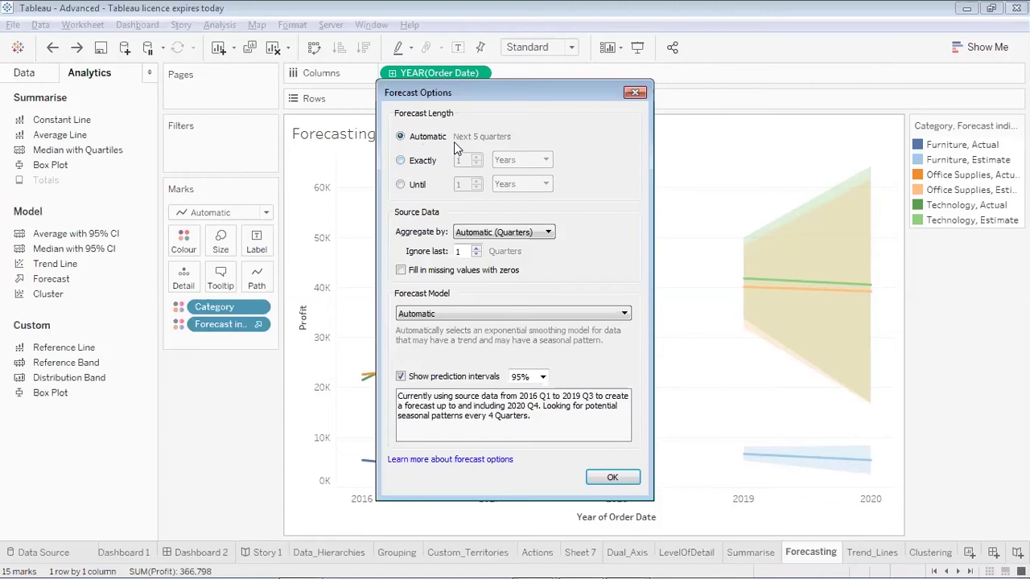
{"action": "left_click", "coordinate": [401, 161]}
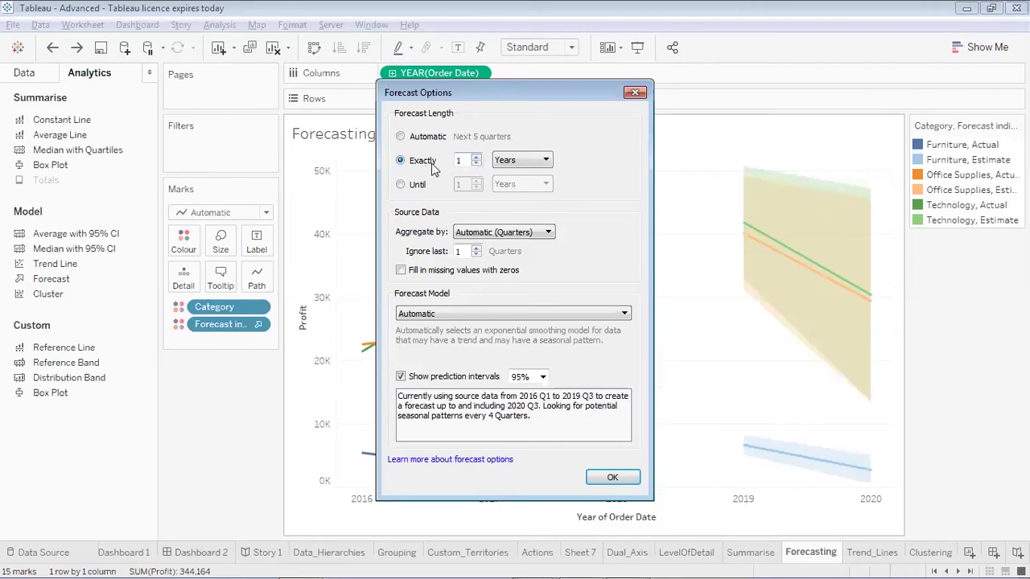
{"action": "left_click", "coordinate": [475, 157]}
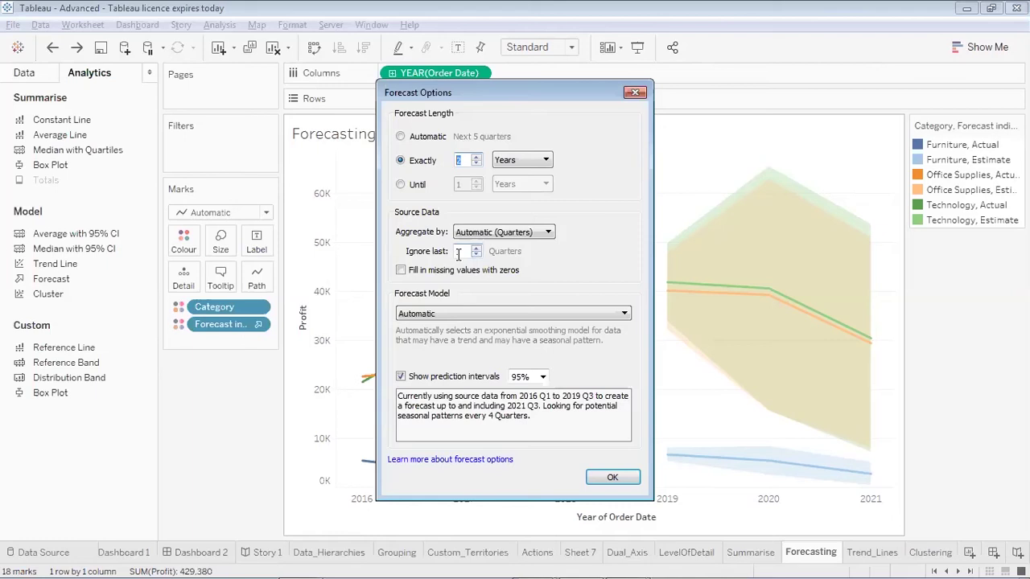
Step: Enable filling in missing values with zeros, keep aggregation at Automatic (Quarters), and accept the forecast options
{"action": "left_click", "coordinate": [402, 271]}
{"action": "left_click", "coordinate": [542, 231]}
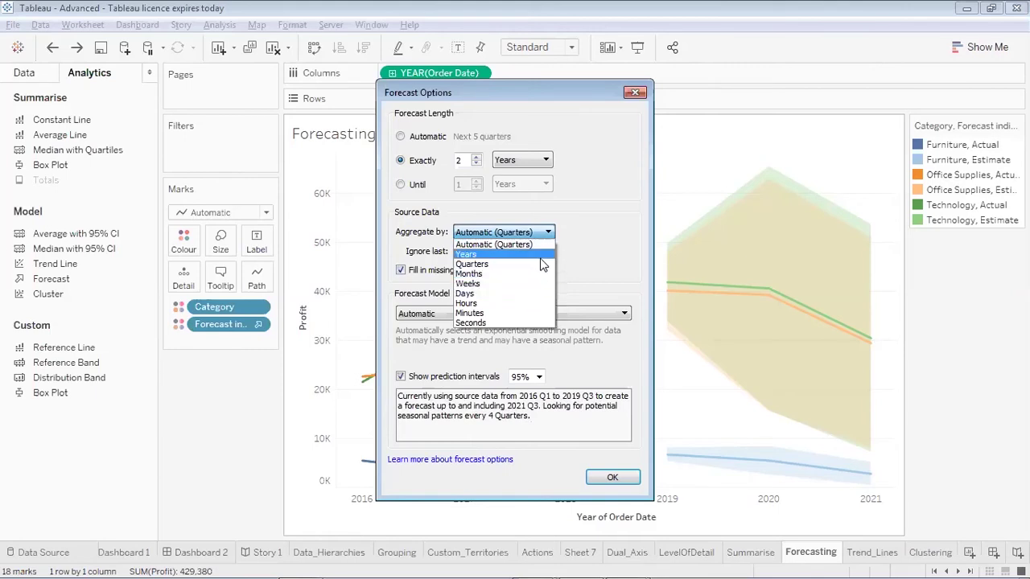
{"action": "left_click", "coordinate": [612, 237]}
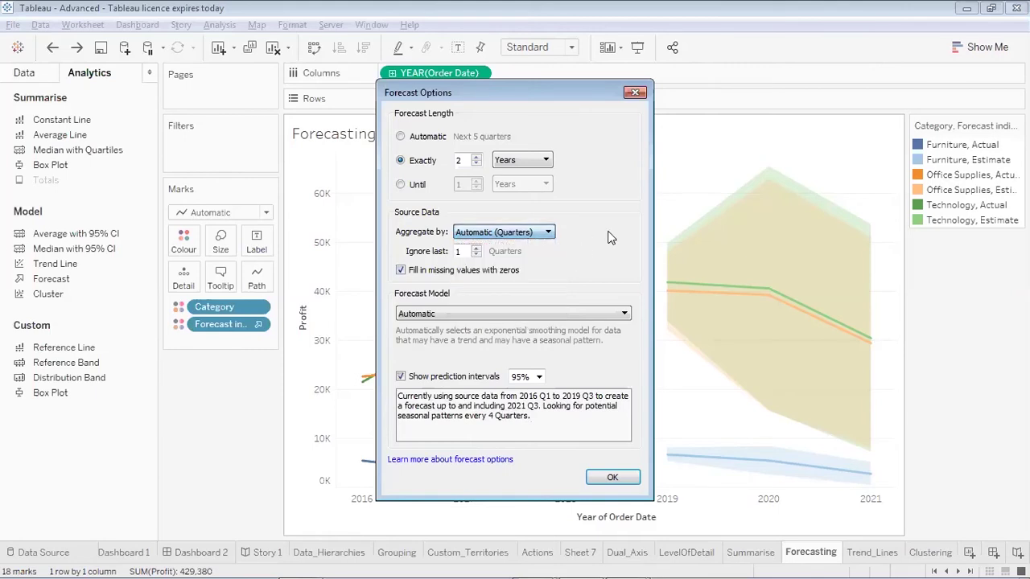
{"action": "left_click", "coordinate": [611, 478]}
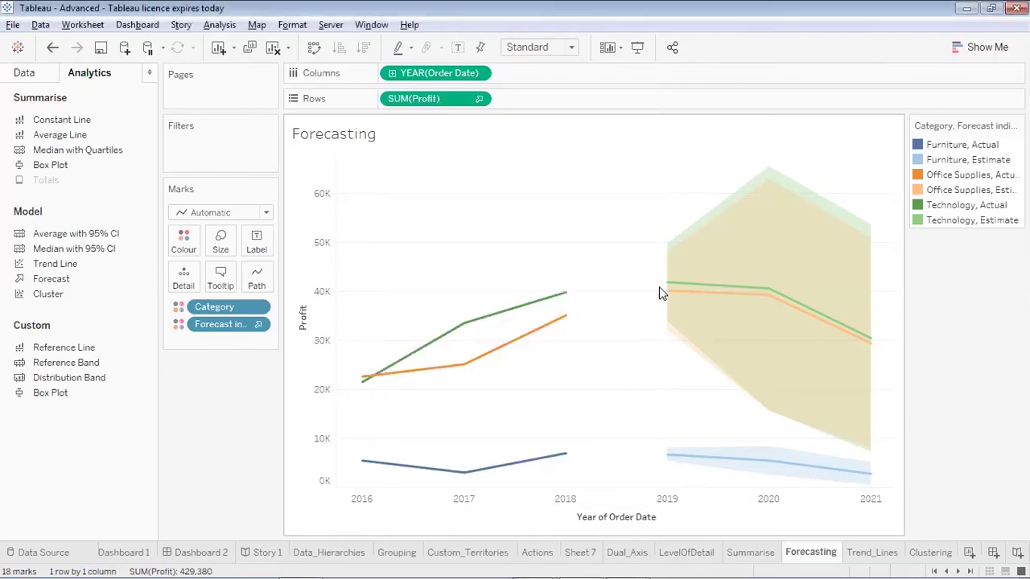
Step: Inspect the yearly estimates, and drill Order Date down through quarters to months to view the monthly profit forecast
{"action": "mouse_move", "coordinate": [676, 286]}
{"action": "mouse_move", "coordinate": [711, 459]}
{"action": "mouse_move", "coordinate": [767, 460]}
{"action": "left_click", "coordinate": [392, 73]}
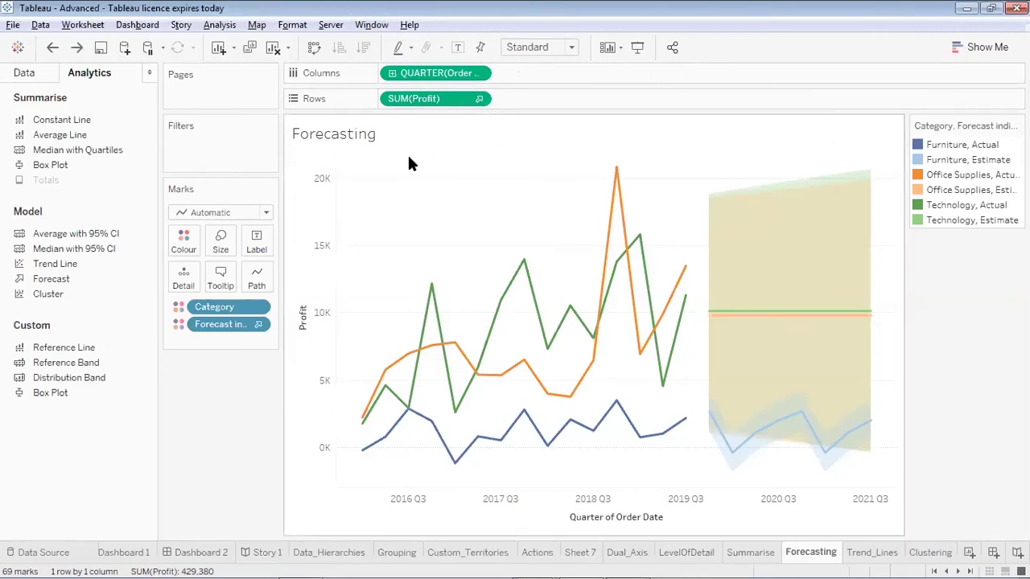
{"action": "left_click", "coordinate": [392, 74]}
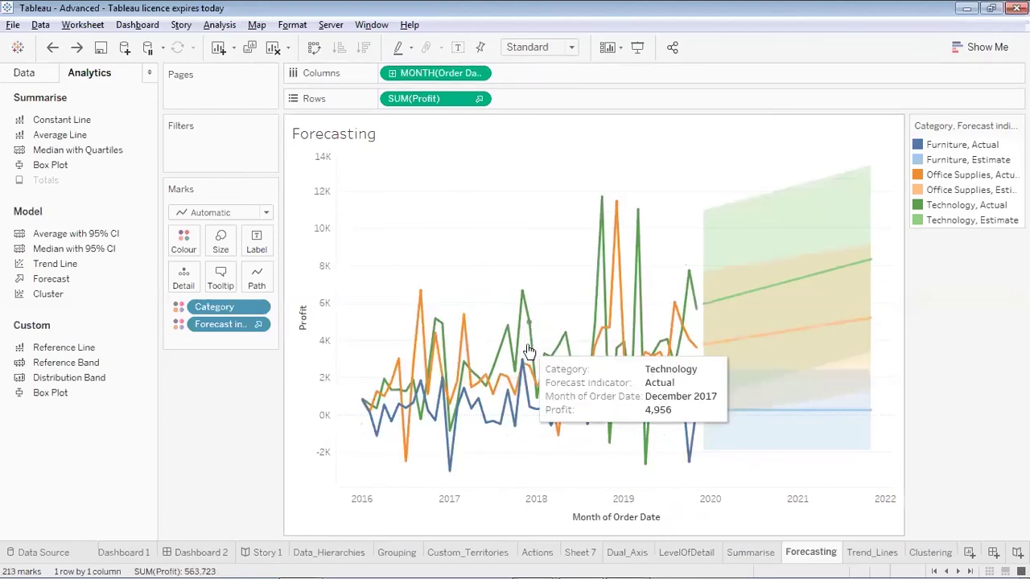
{"action": "mouse_move", "coordinate": [731, 300]}
{"action": "mouse_move", "coordinate": [776, 286]}
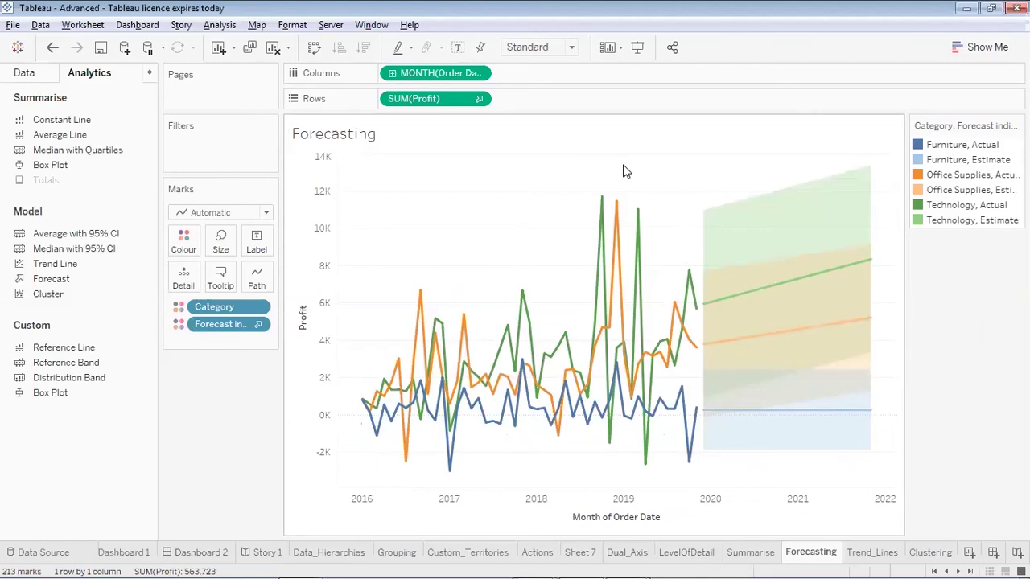
Step: Open the forecast description's model details and review the statement on the exponential smoothing method
{"action": "right_click", "coordinate": [771, 274]}
{"action": "mouse_move", "coordinate": [834, 415]}
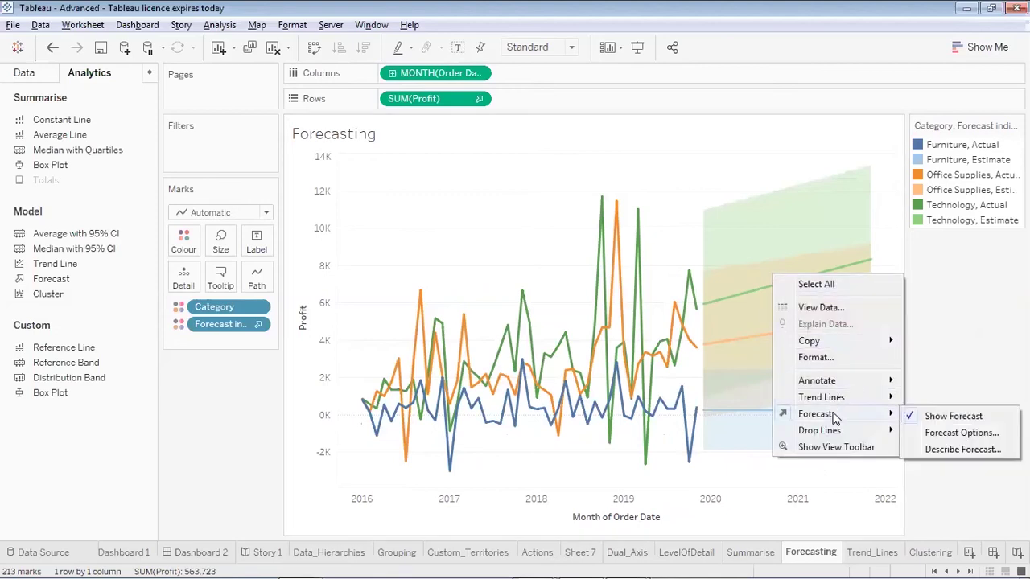
{"action": "left_click", "coordinate": [940, 449]}
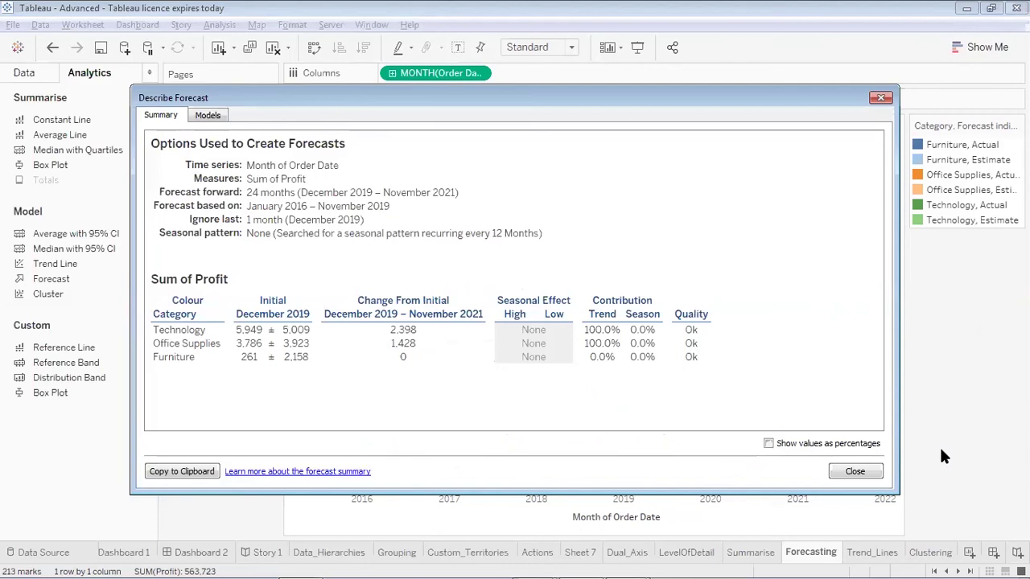
{"action": "left_click", "coordinate": [224, 117]}
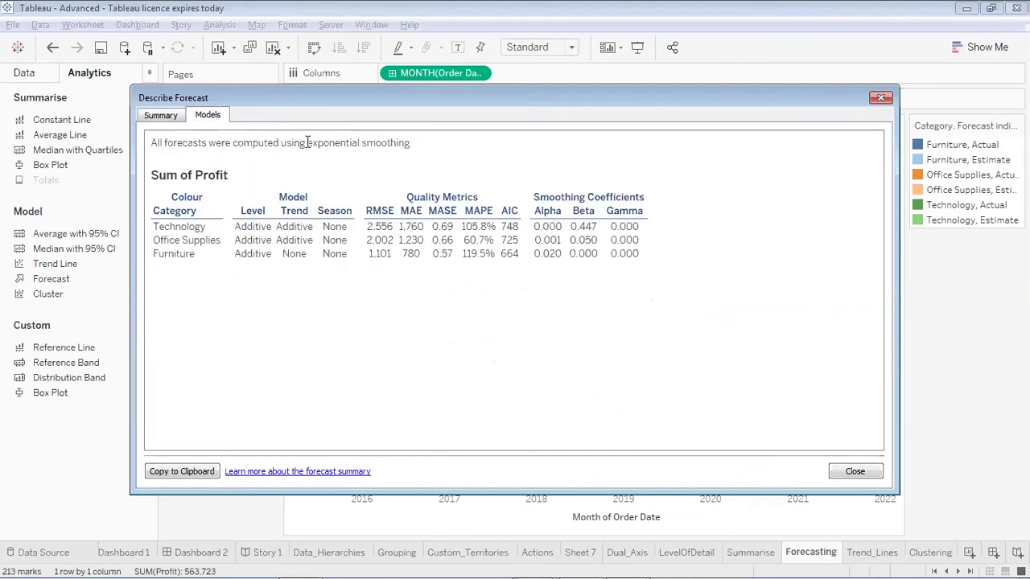
{"action": "left_click_drag", "start_coordinate": [307, 142], "coordinate": [429, 150]}
{"action": "left_click", "coordinate": [429, 150]}
Step: Compare the MAPE quality metric for the Technology, Office Supplies and Furniture forecast models
{"action": "left_click_drag", "start_coordinate": [463, 226], "coordinate": [494, 240]}
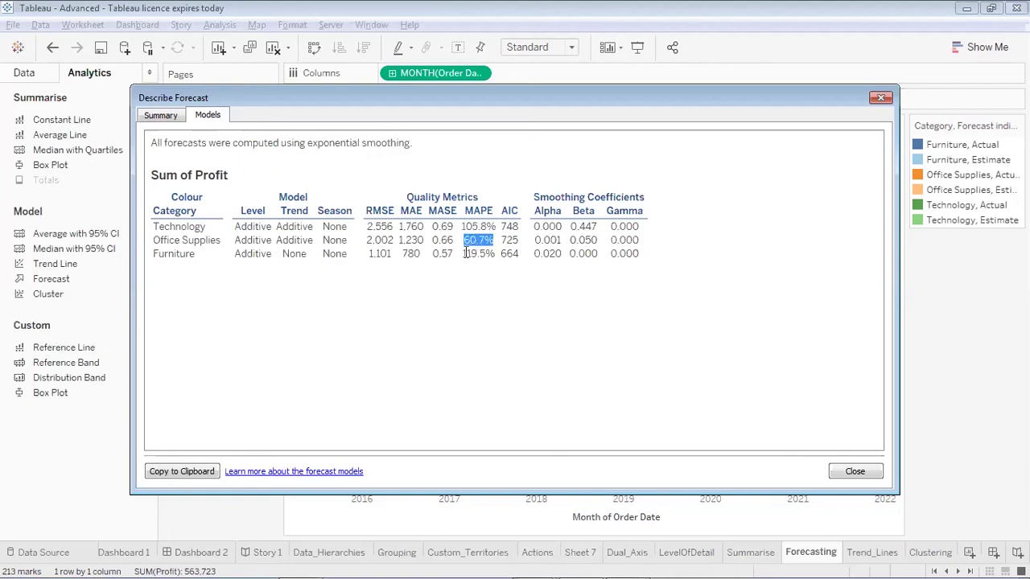
{"action": "left_click_drag", "start_coordinate": [464, 255], "coordinate": [499, 252]}
{"action": "left_click", "coordinate": [499, 252]}
{"action": "left_click_drag", "start_coordinate": [466, 209], "coordinate": [496, 210]}
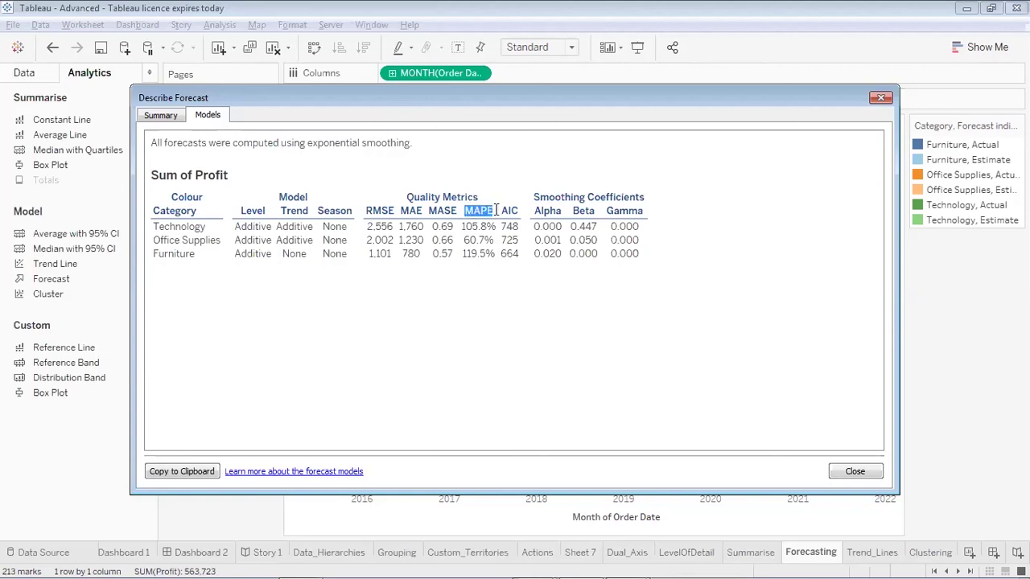
{"action": "double_click", "coordinate": [194, 228]}
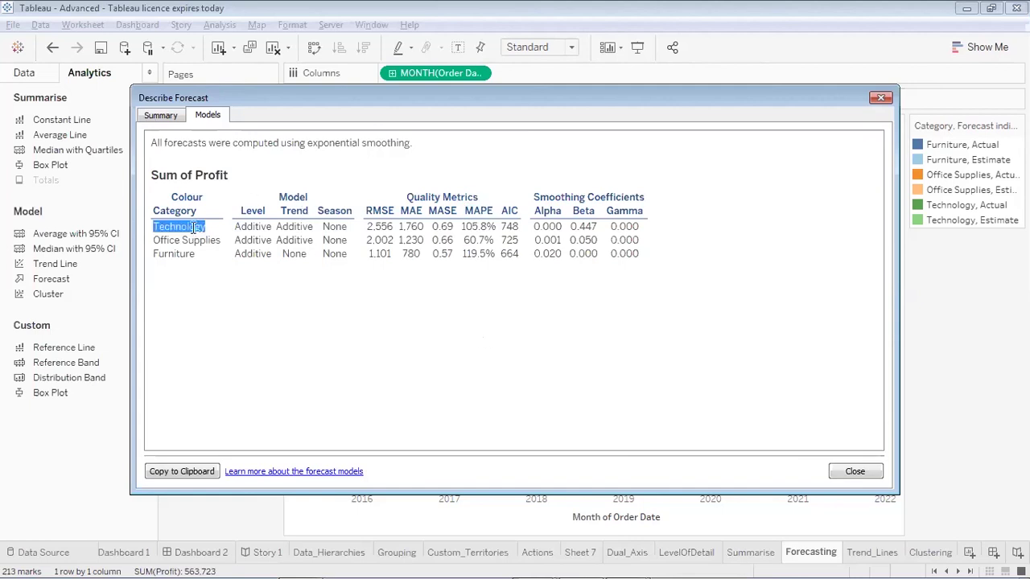
{"action": "double_click", "coordinate": [187, 253]}
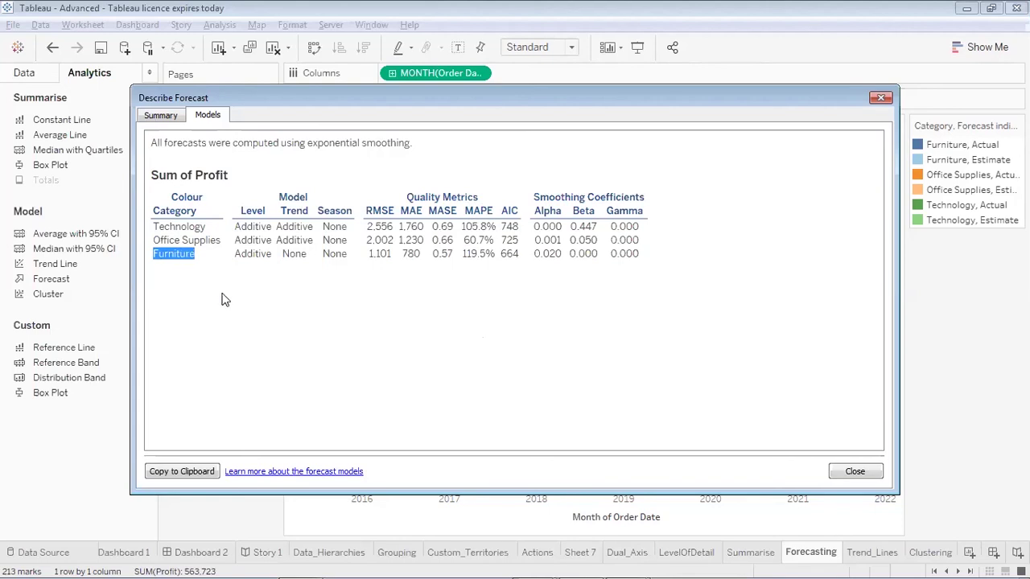
Step: Return to the forecast summary and review its time series, measure and forecast-forward length
{"action": "left_click", "coordinate": [158, 117]}
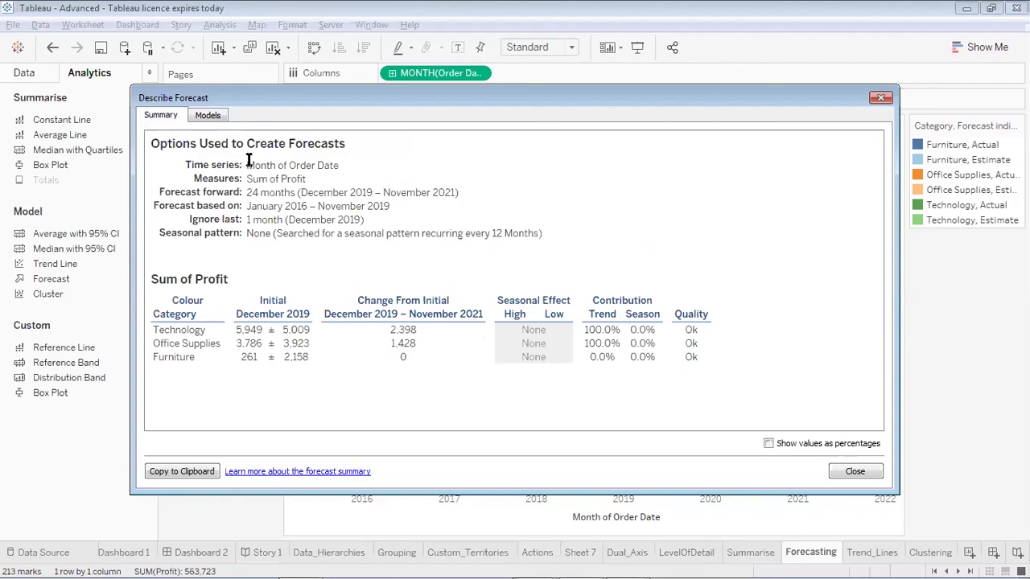
{"action": "left_click_drag", "start_coordinate": [248, 164], "coordinate": [341, 164]}
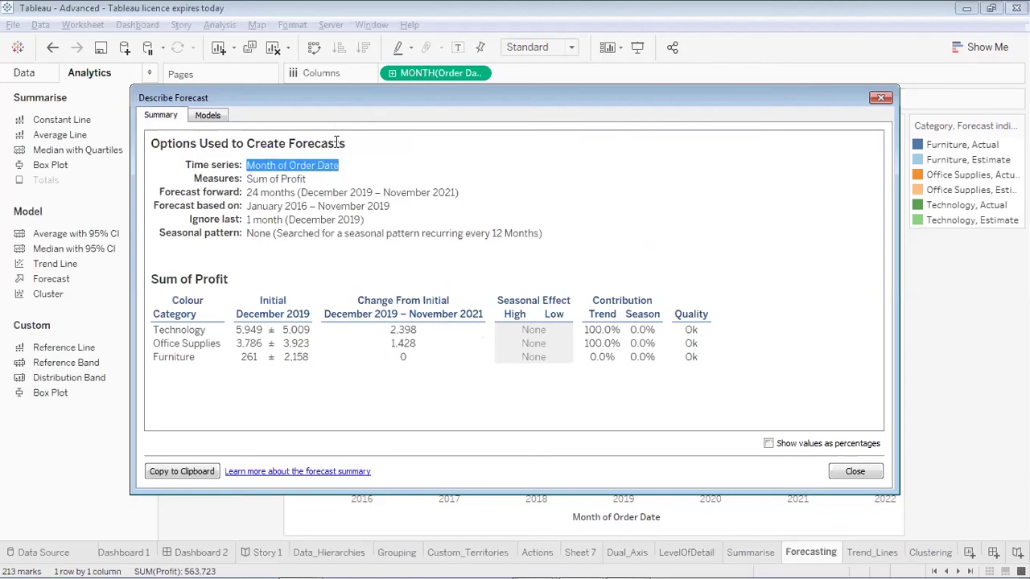
{"action": "left_click_drag", "start_coordinate": [247, 178], "coordinate": [307, 178]}
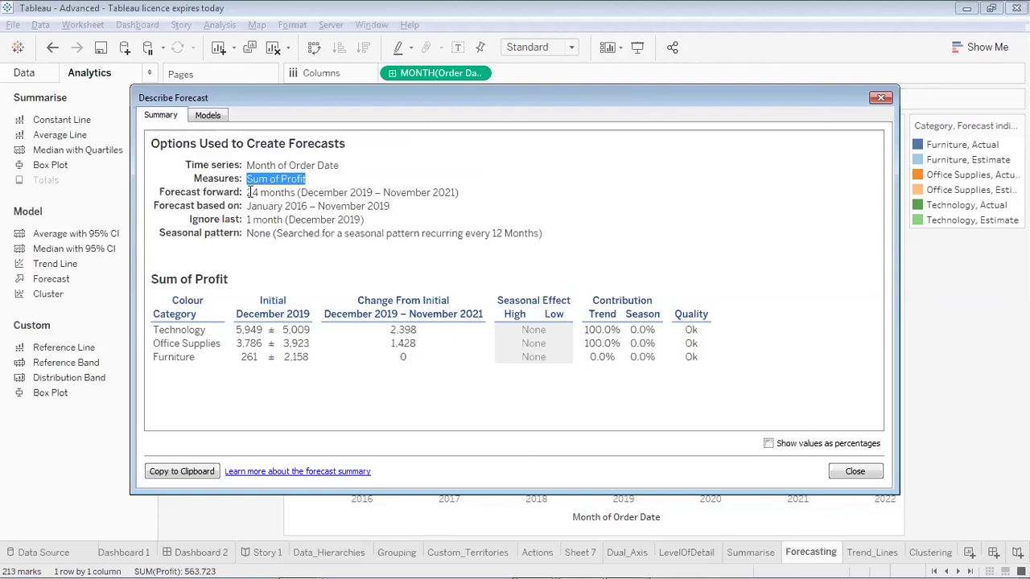
{"action": "left_click_drag", "start_coordinate": [249, 193], "coordinate": [295, 189]}
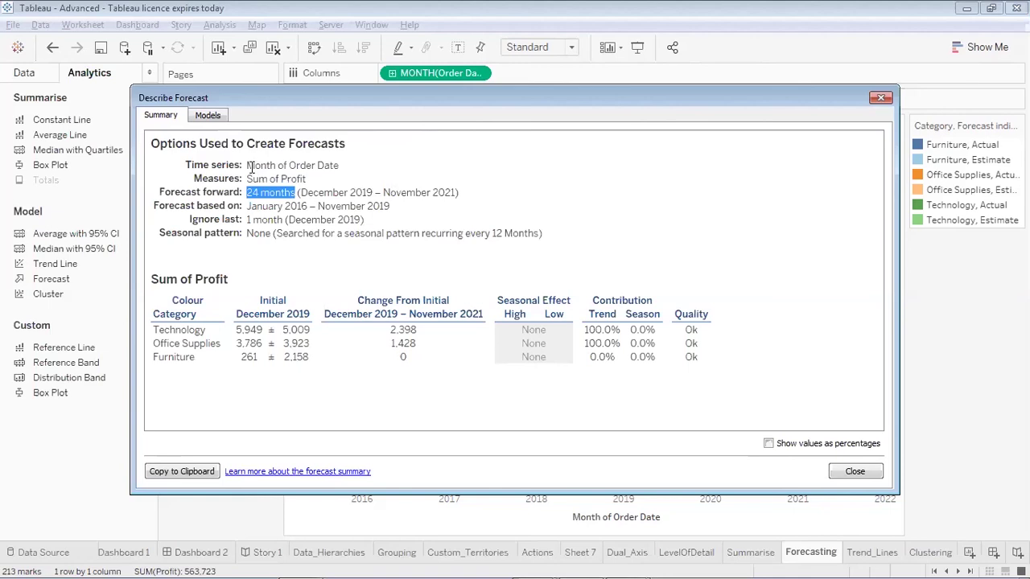
Step: Review the forecast summary's source date range, ignored period and seasonal pattern, and close the forecast description
{"action": "left_click", "coordinate": [391, 204]}
{"action": "left_click_drag", "start_coordinate": [392, 206], "coordinate": [246, 207]}
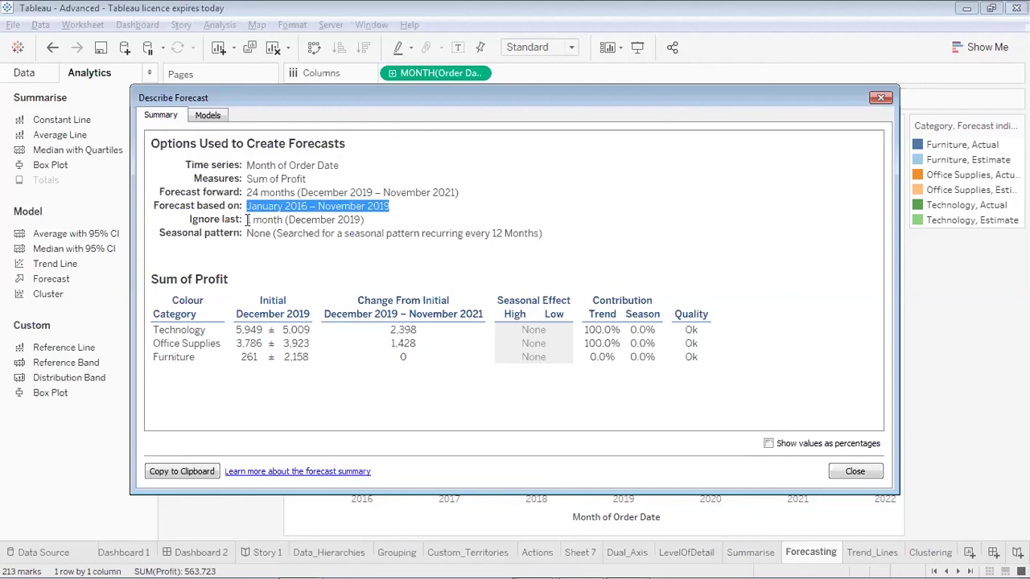
{"action": "left_click_drag", "start_coordinate": [248, 220], "coordinate": [366, 220]}
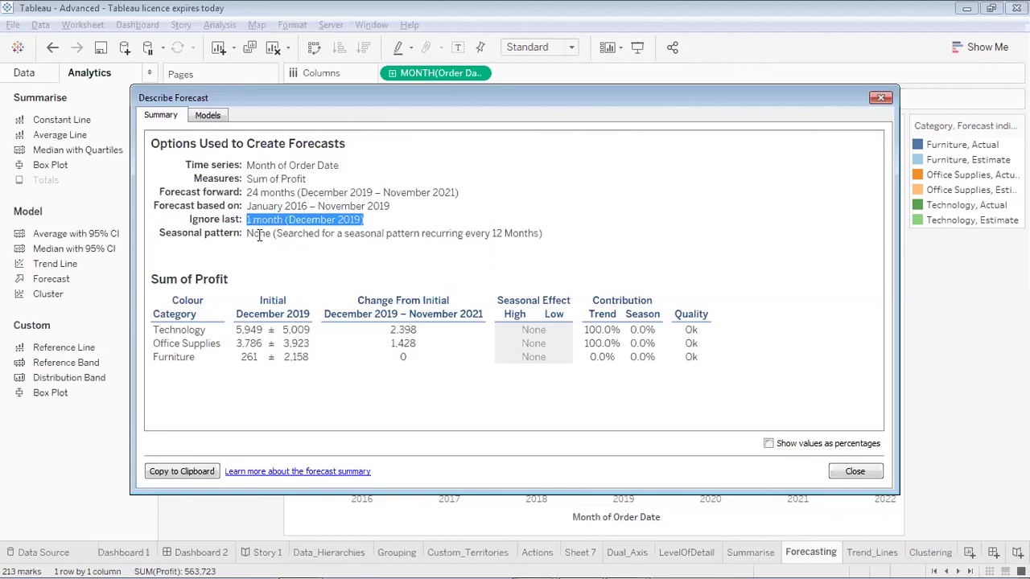
{"action": "left_click_drag", "start_coordinate": [249, 233], "coordinate": [275, 234]}
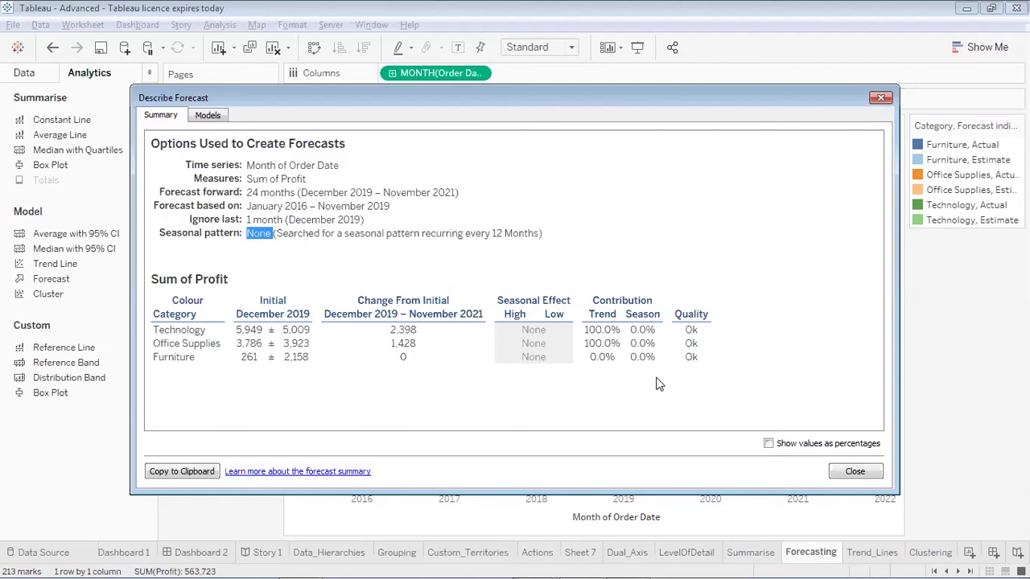
{"action": "left_click", "coordinate": [851, 470]}
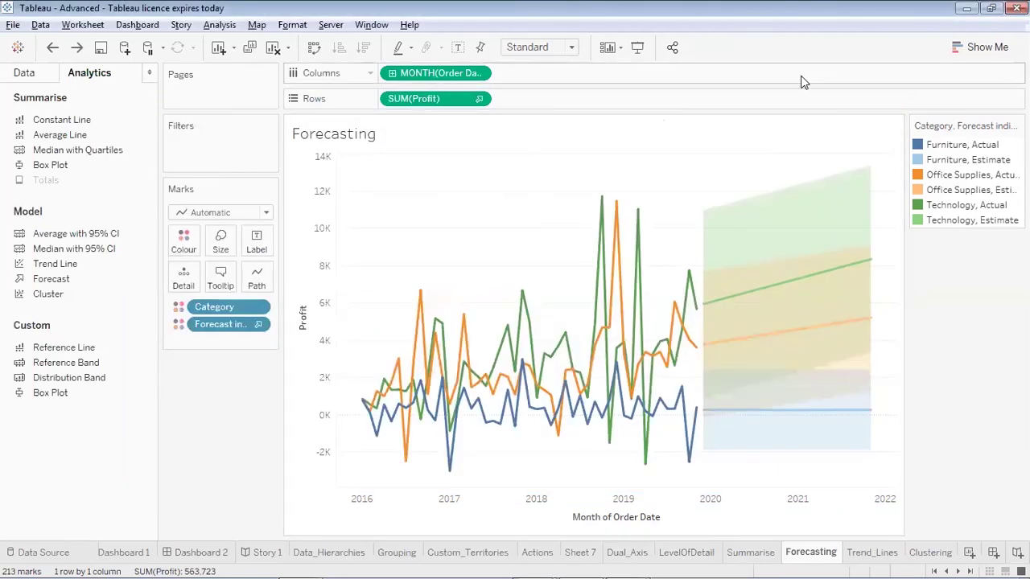
Step: Inspect the last actual month before the forecast, and switch Order Date back to continuous years
{"action": "mouse_move", "coordinate": [702, 411]}
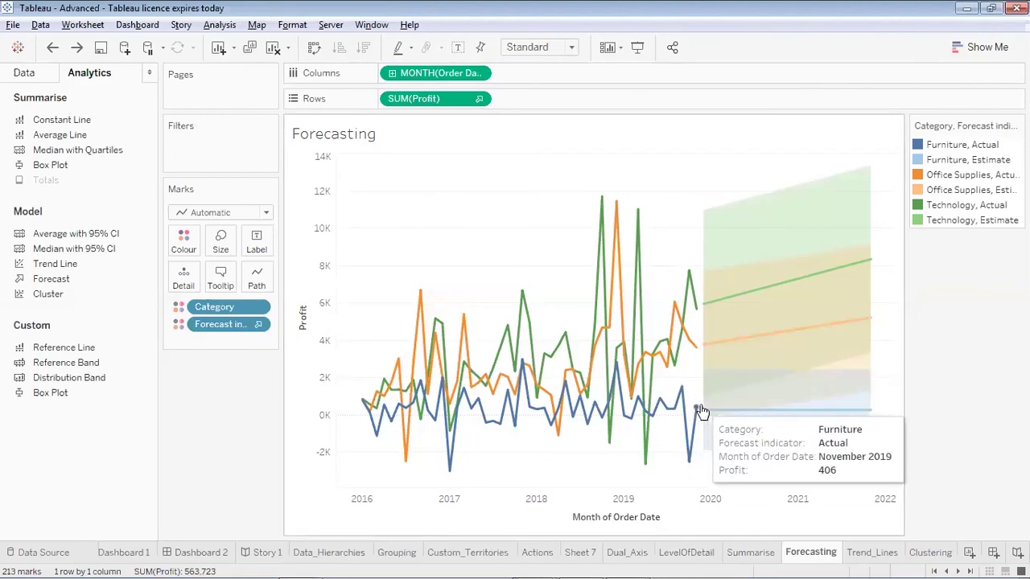
{"action": "left_click", "coordinate": [481, 73]}
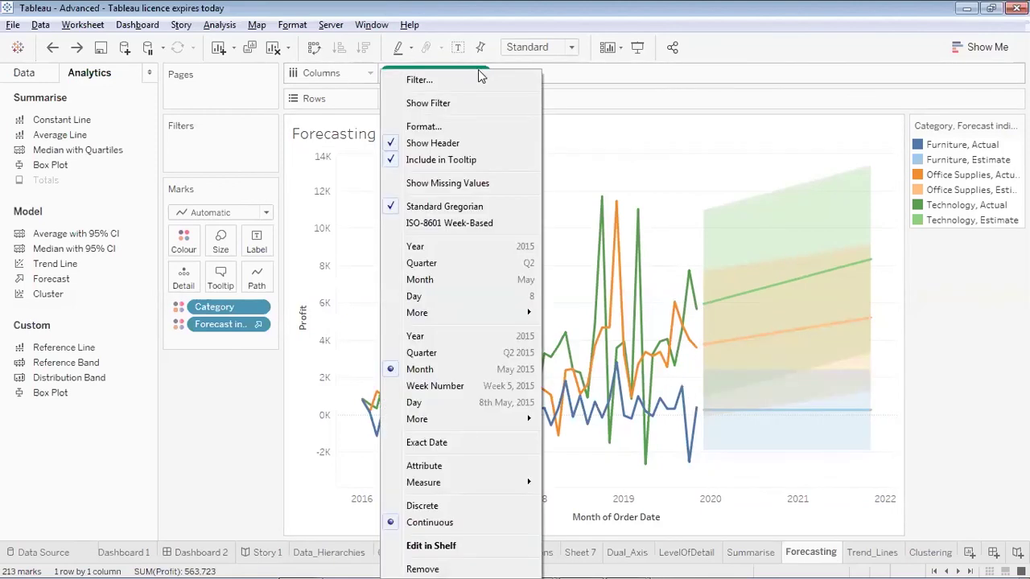
{"action": "left_click", "coordinate": [445, 337]}
{"action": "mouse_move", "coordinate": [718, 288]}
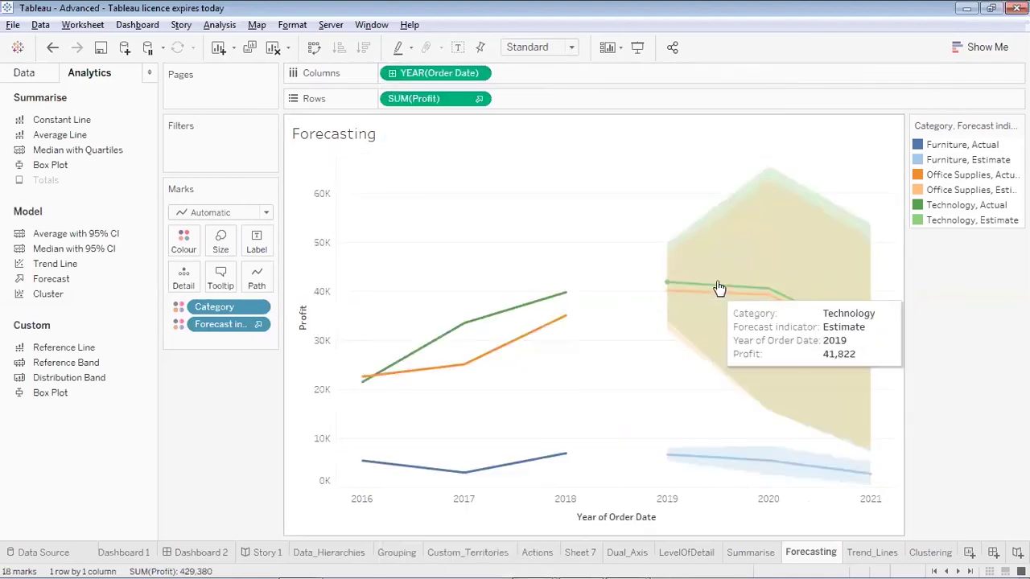
Step: Set the forecast options to ignore the last 0 quarters of source data, and apply the change
{"action": "right_click", "coordinate": [724, 270]}
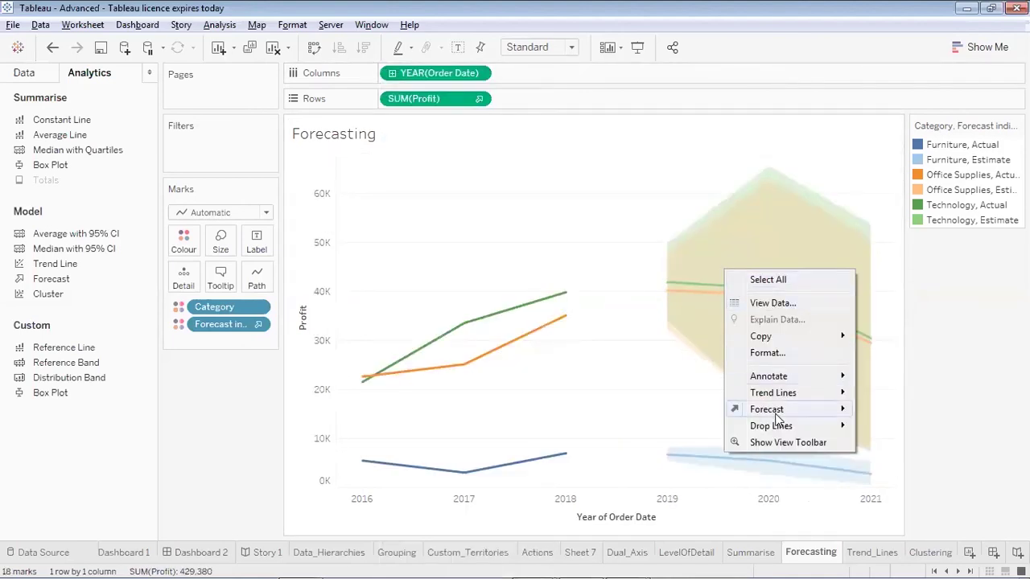
{"action": "mouse_move", "coordinate": [777, 411]}
{"action": "left_click", "coordinate": [886, 426]}
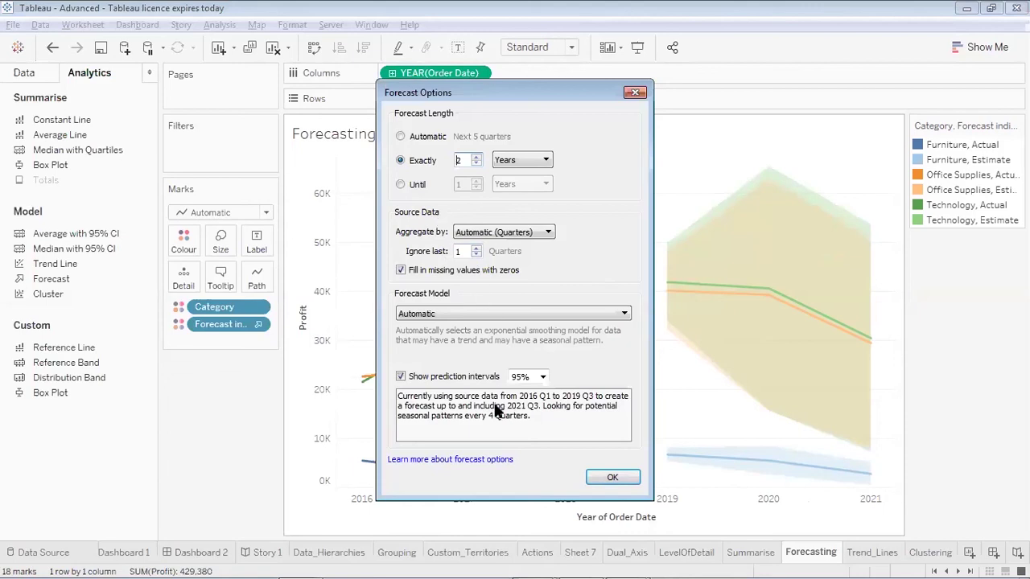
{"action": "left_click", "coordinate": [476, 254]}
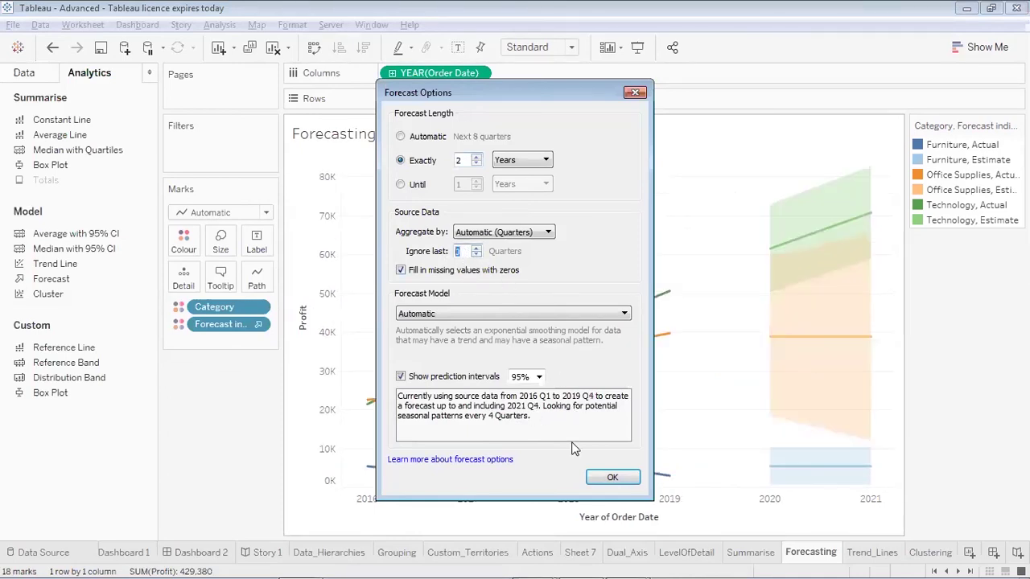
{"action": "left_click", "coordinate": [611, 478]}
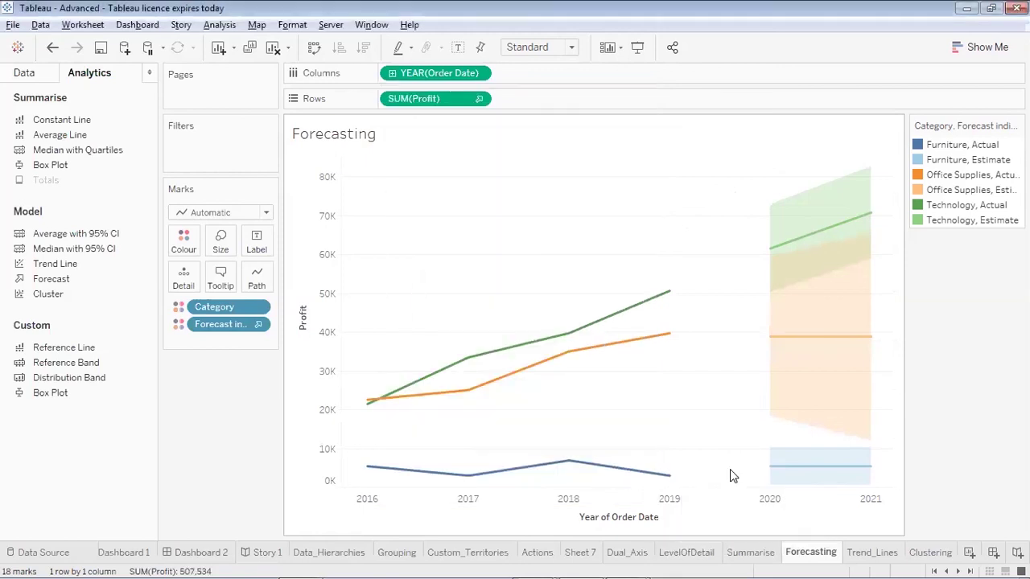
Step: Drill Order Date down through quarters to months, and inspect the first Technology estimate of the updated forecast
{"action": "left_click", "coordinate": [391, 74]}
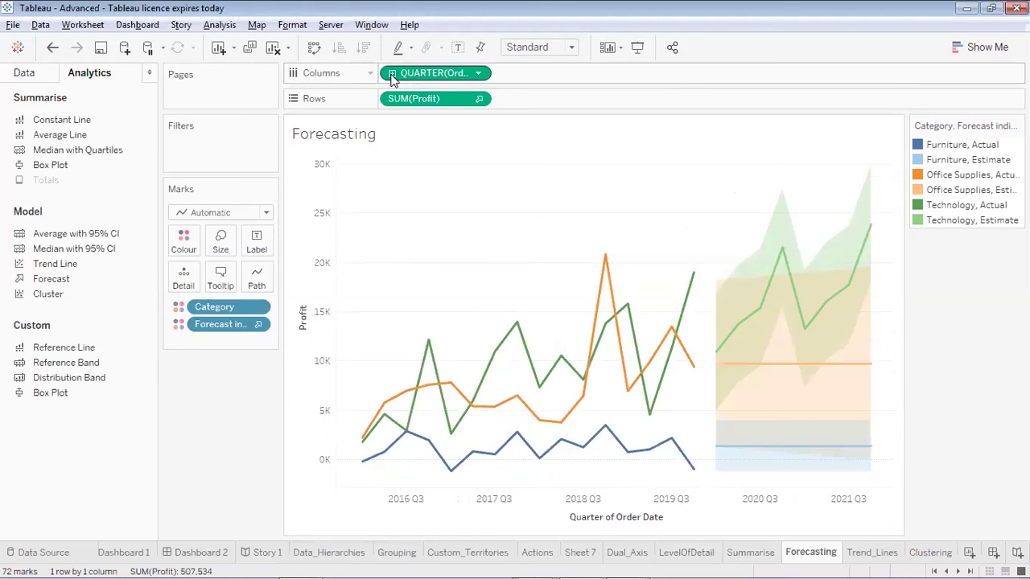
{"action": "left_click", "coordinate": [392, 74]}
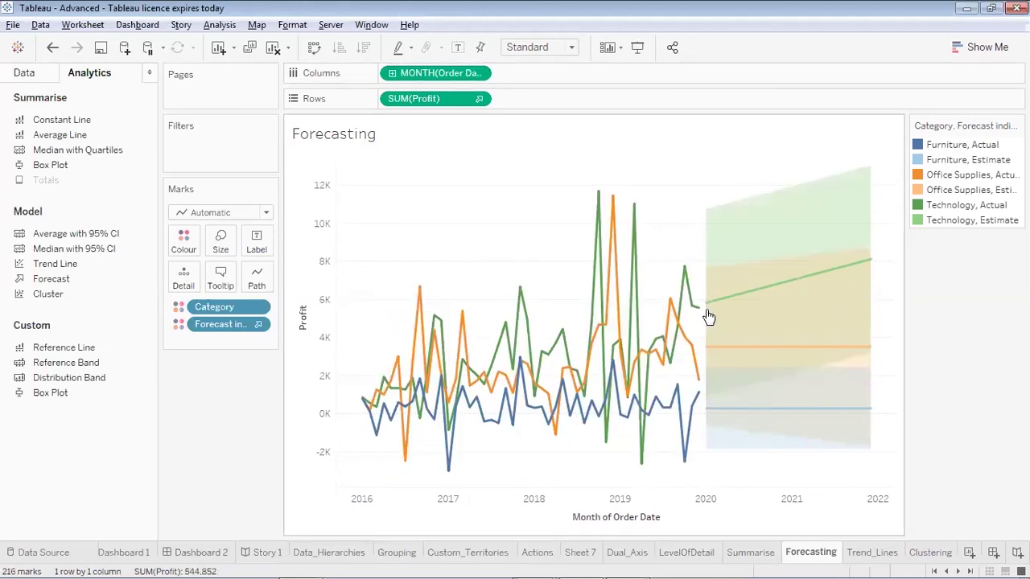
{"action": "mouse_move", "coordinate": [707, 312]}
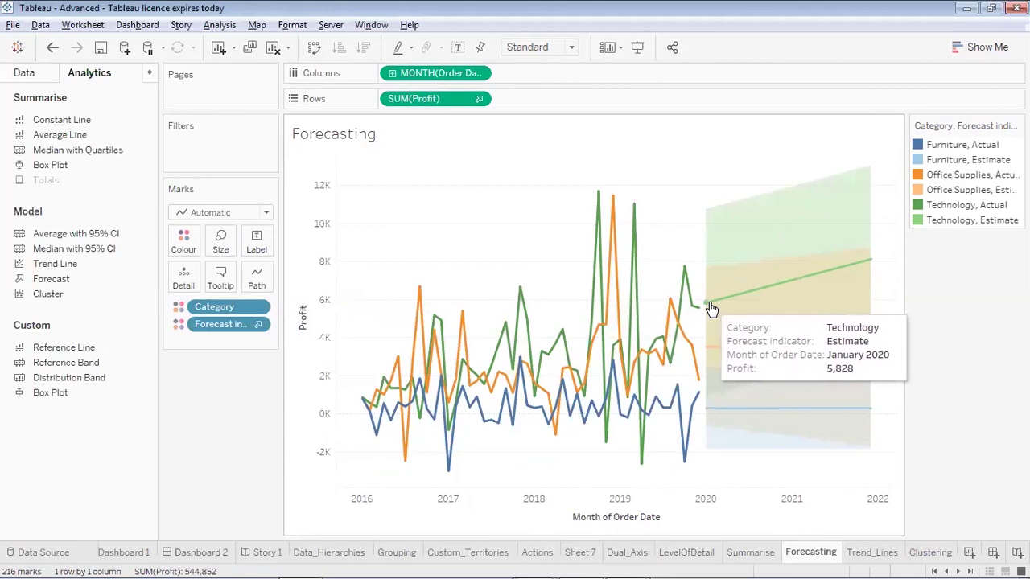